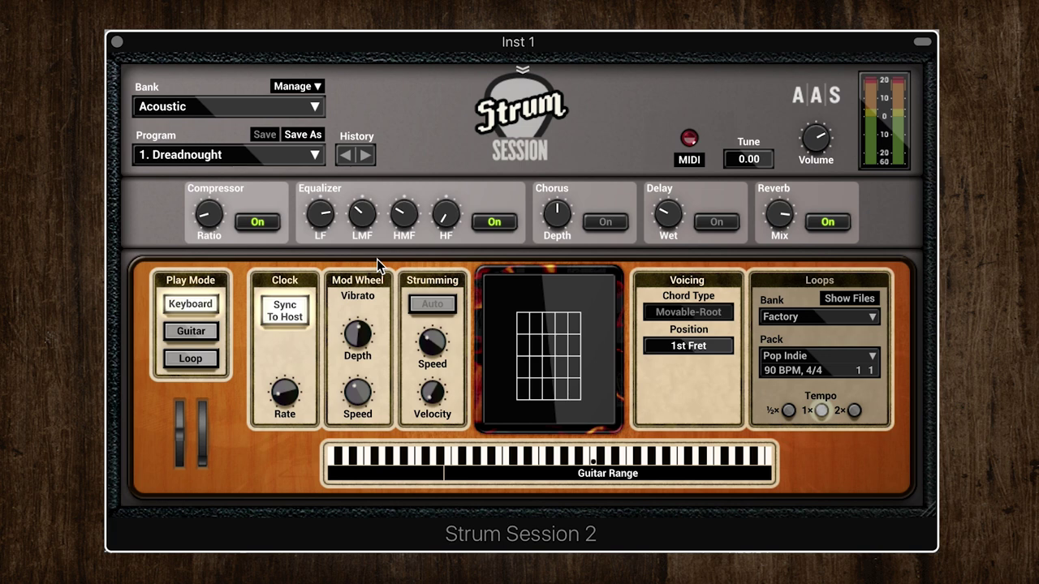
Step: Look through the Electric bank's presets without changing the preset
{"action": "left_click", "coordinate": [259, 108]}
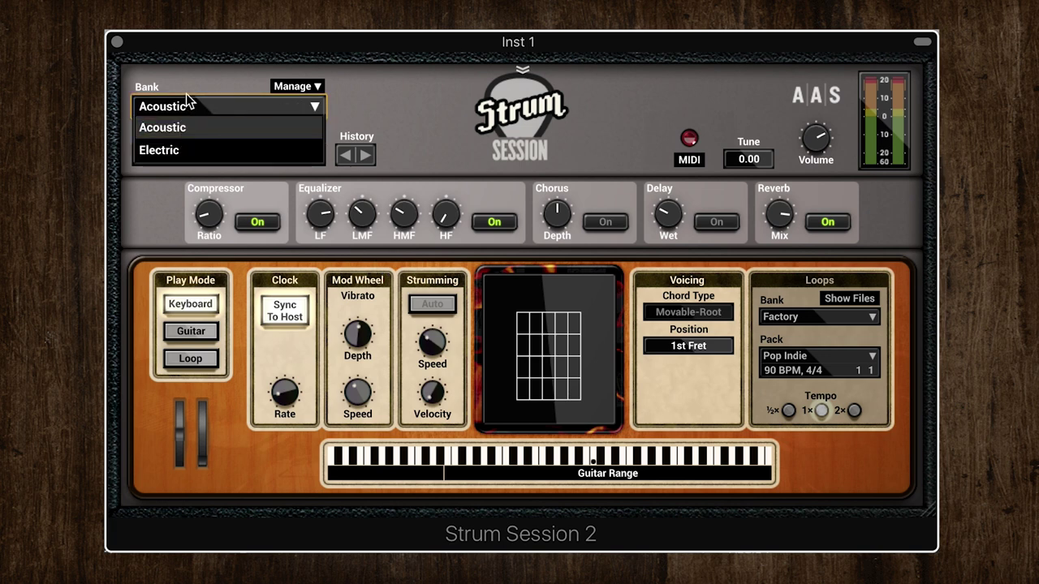
{"action": "left_click", "coordinate": [185, 150]}
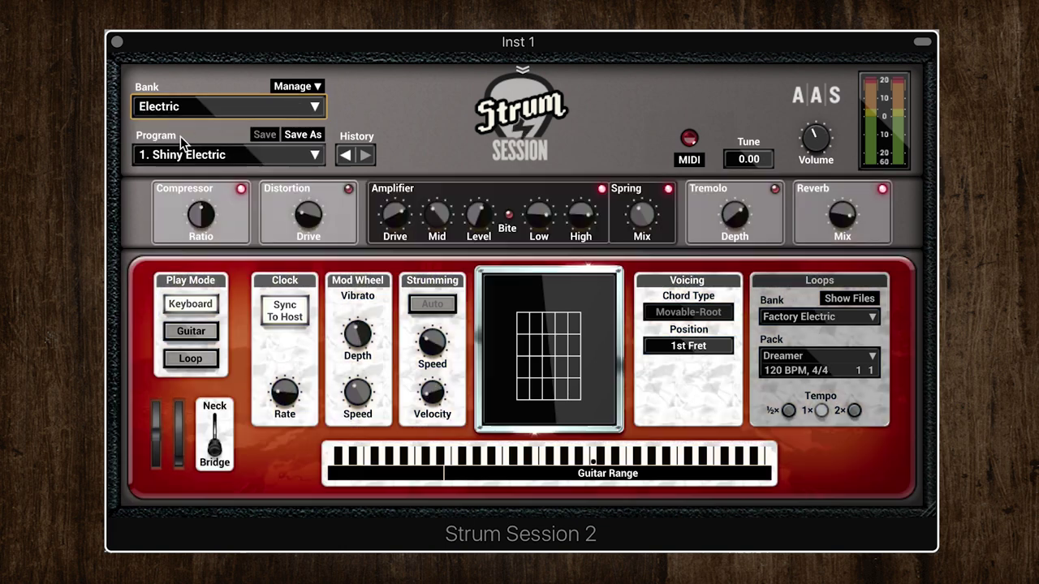
{"action": "left_click", "coordinate": [180, 155]}
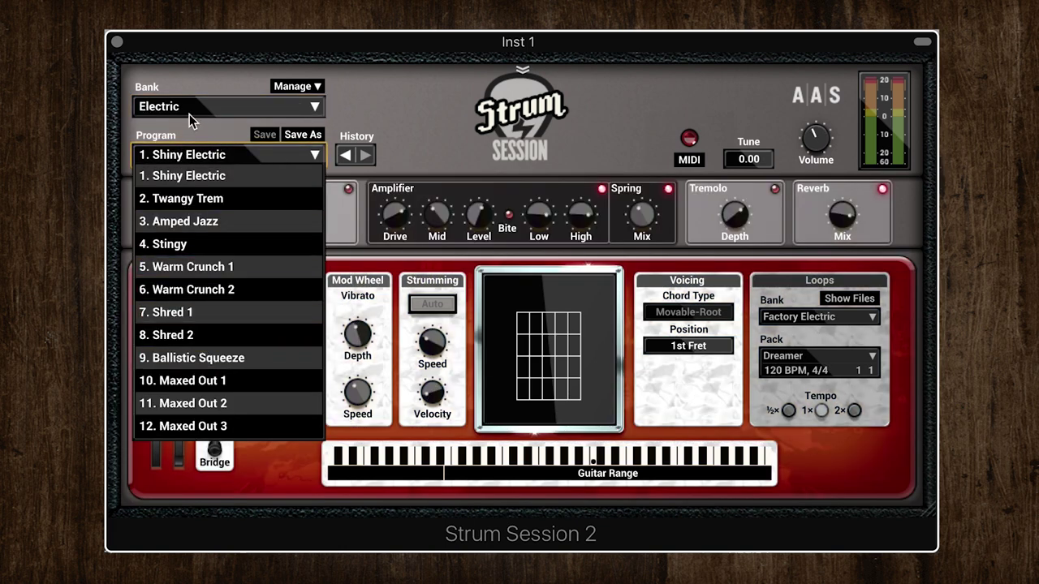
{"action": "left_click", "coordinate": [178, 113]}
Step: Return to the Acoustic bank keeping 1. Dreadnought, then switch to Guitar play mode
{"action": "left_click", "coordinate": [178, 113]}
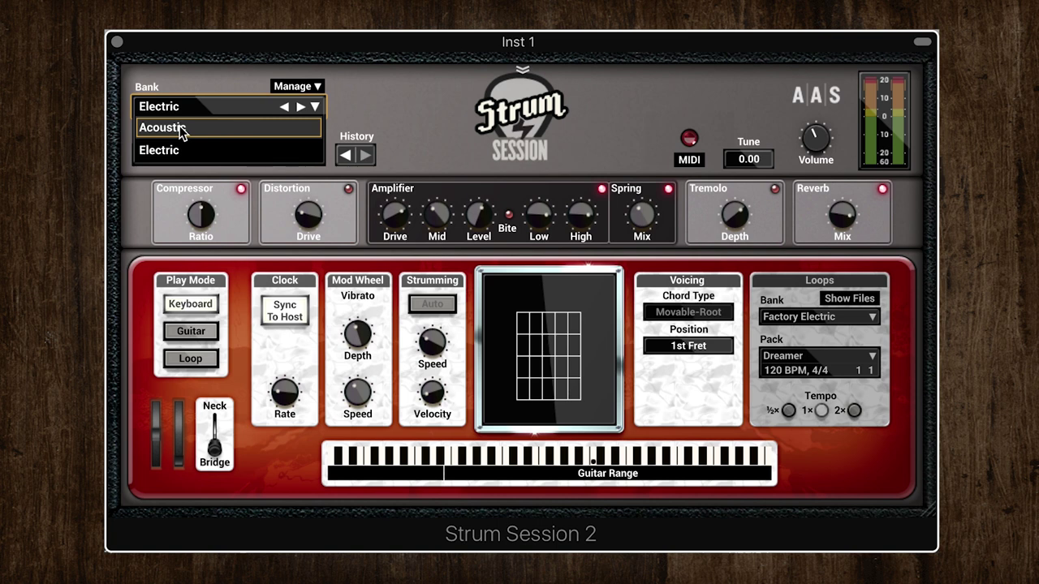
{"action": "left_click", "coordinate": [179, 128]}
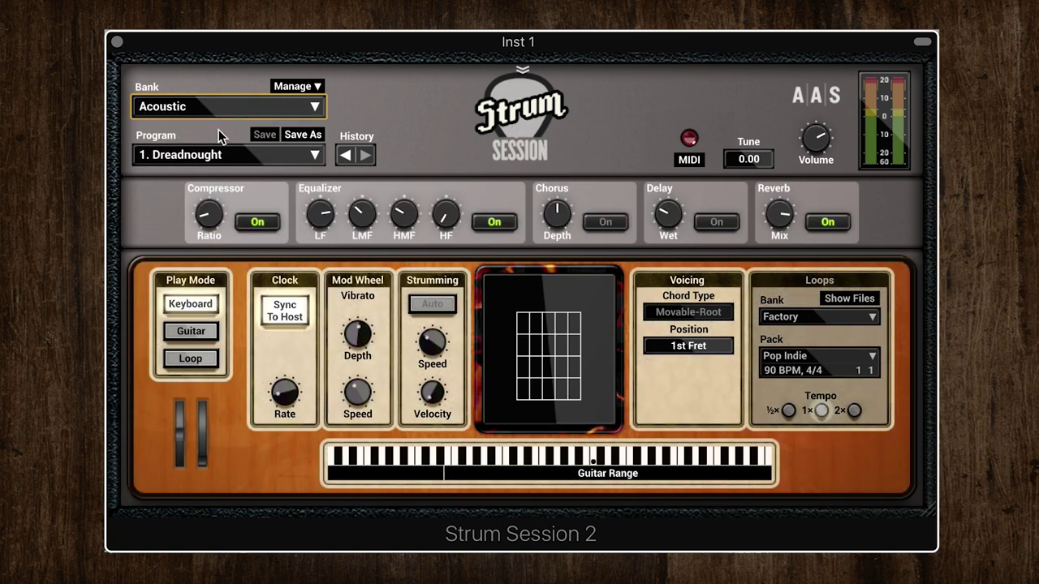
{"action": "left_click", "coordinate": [249, 154]}
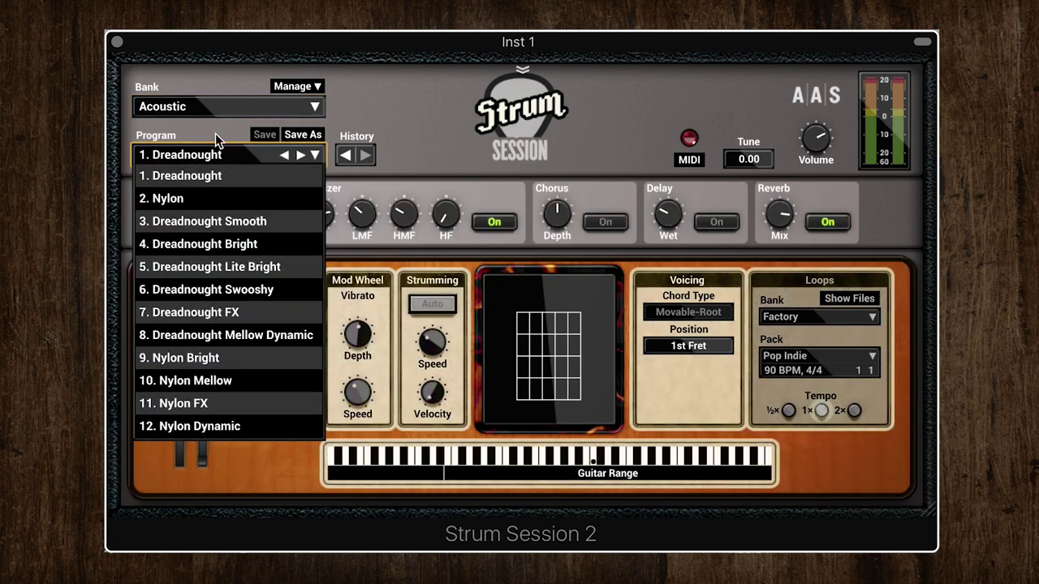
{"action": "left_click", "coordinate": [218, 142]}
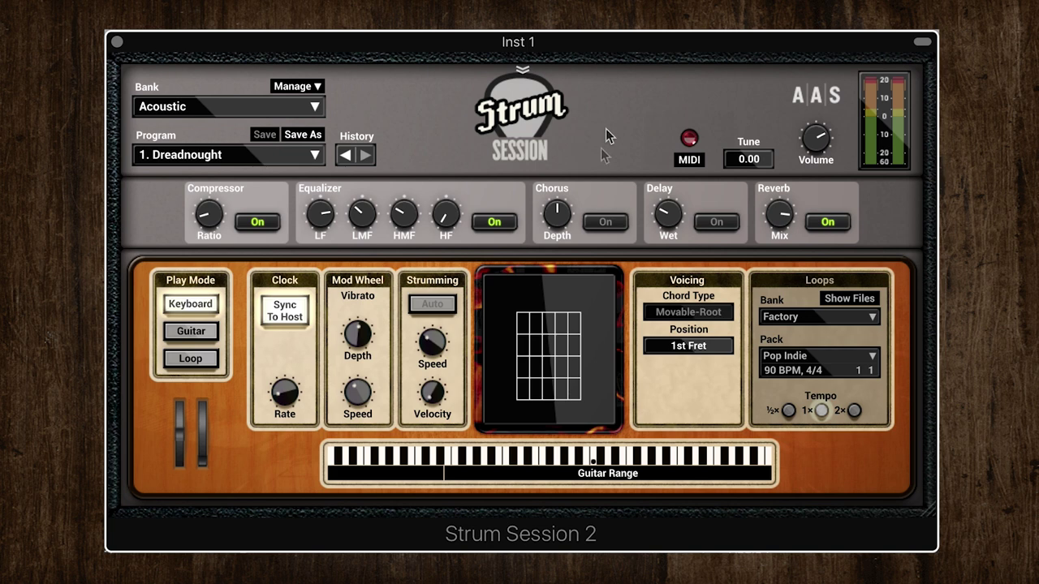
{"action": "left_click", "coordinate": [192, 331]}
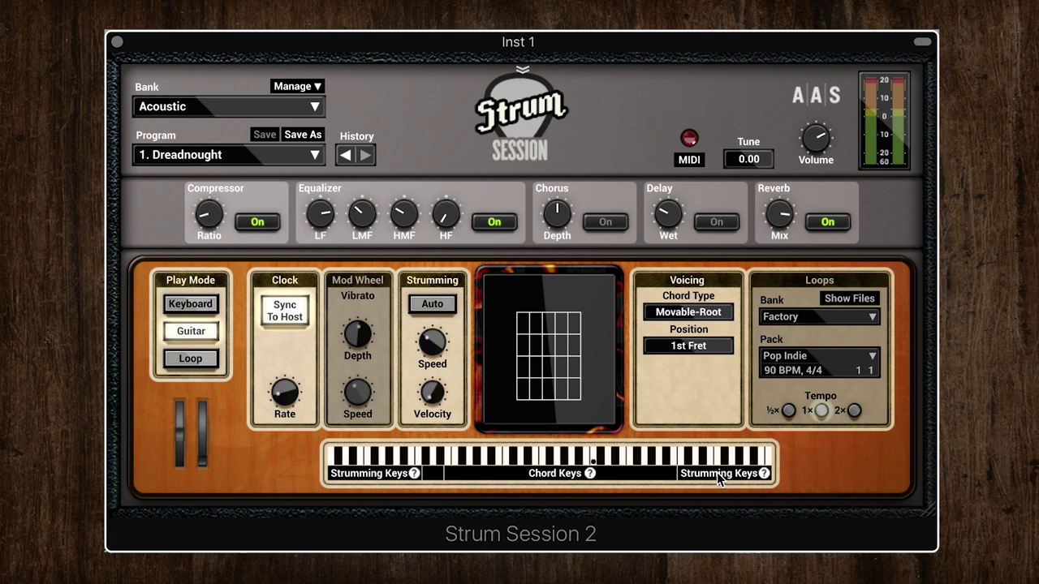
{"action": "mouse_move", "coordinate": [763, 475]}
Step: Switch the play mode to Loop and bring up the Loop Keys help diagram
{"action": "left_click", "coordinate": [207, 361]}
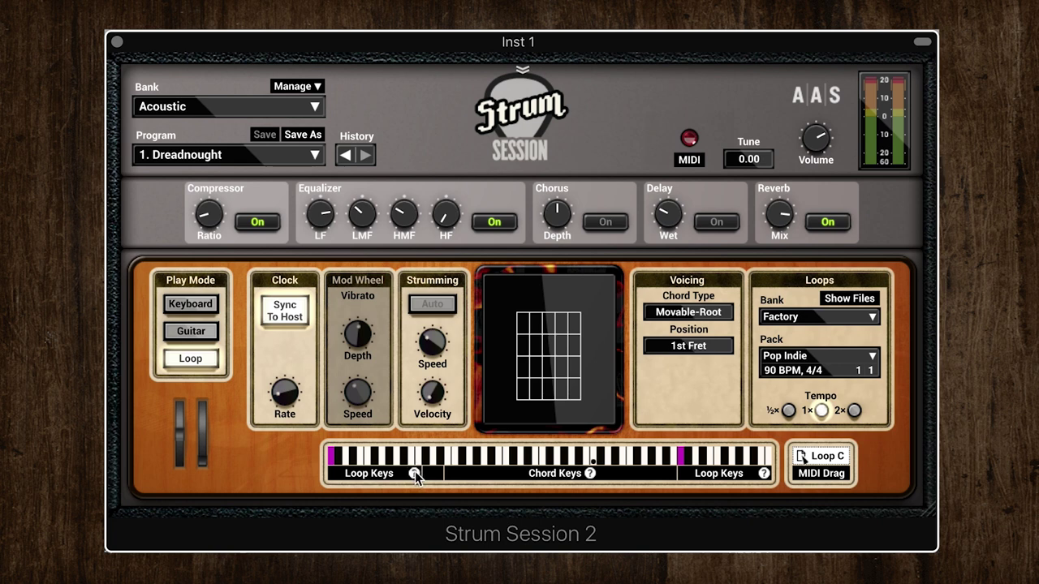
{"action": "mouse_move", "coordinate": [414, 473]}
Step: Select the Factory Electric loop bank and look through its loop pack list
{"action": "left_click", "coordinate": [836, 317]}
{"action": "left_click", "coordinate": [803, 345]}
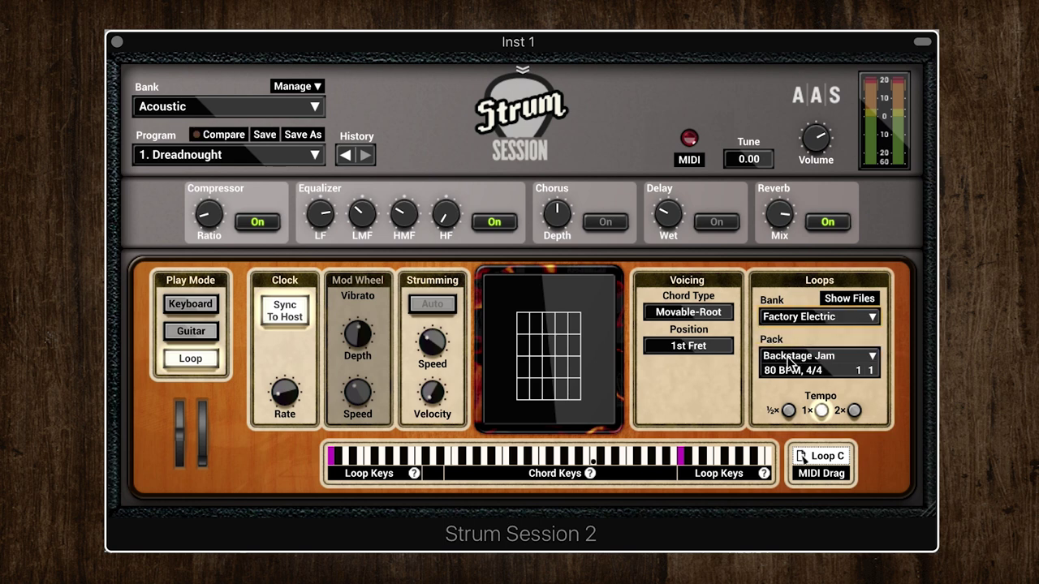
{"action": "left_click", "coordinate": [794, 358]}
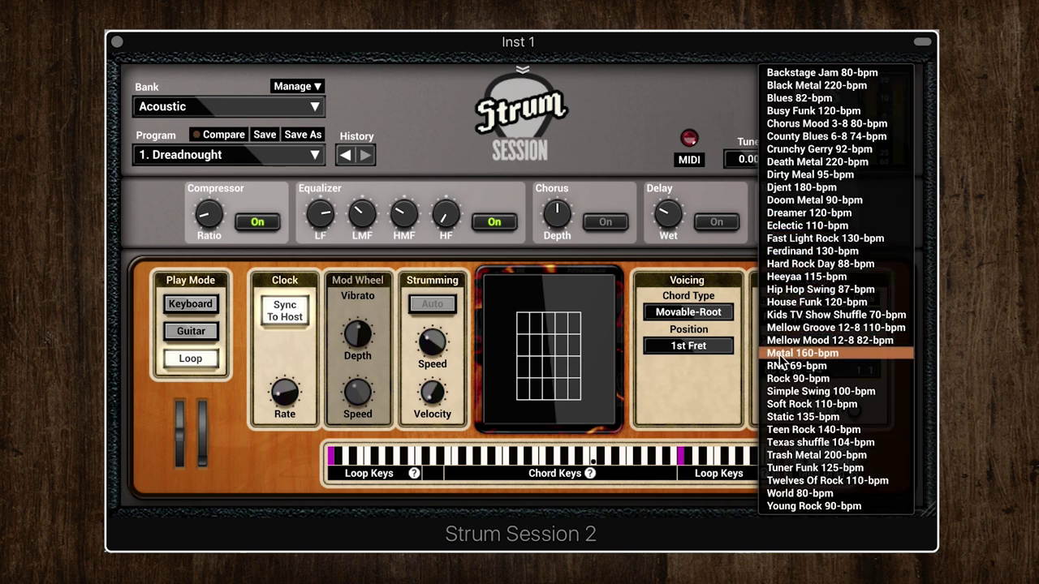
{"action": "left_click", "coordinate": [801, 376]}
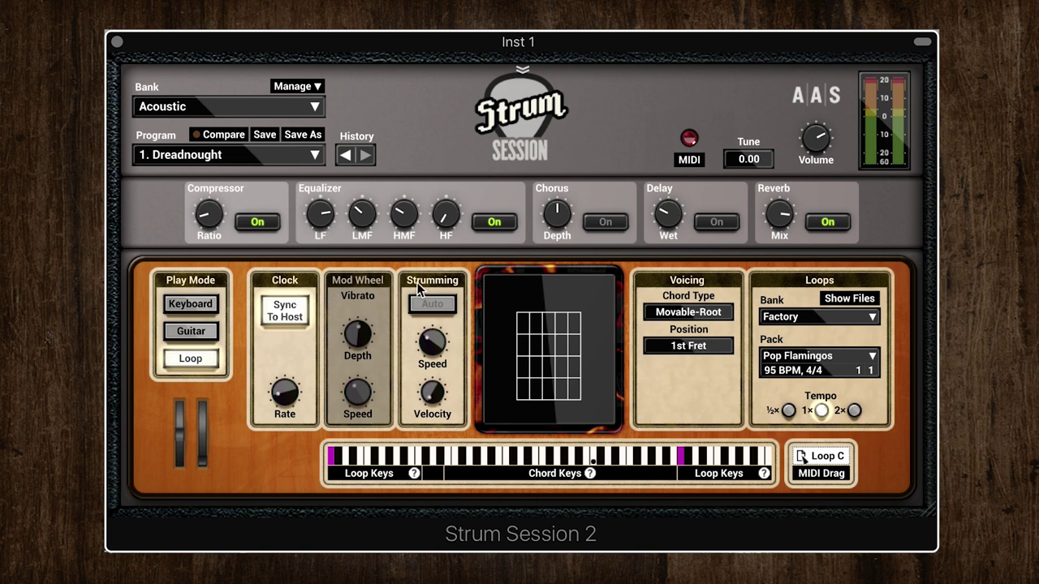
Step: Keep Movable-Root as chord type and 1st Fret as position
{"action": "left_click", "coordinate": [677, 312]}
{"action": "left_click", "coordinate": [678, 305]}
{"action": "left_click", "coordinate": [679, 344]}
{"action": "left_click", "coordinate": [673, 340]}
Step: Switch to the Electric bank and move the pickup switch to Neck
{"action": "left_click", "coordinate": [245, 106]}
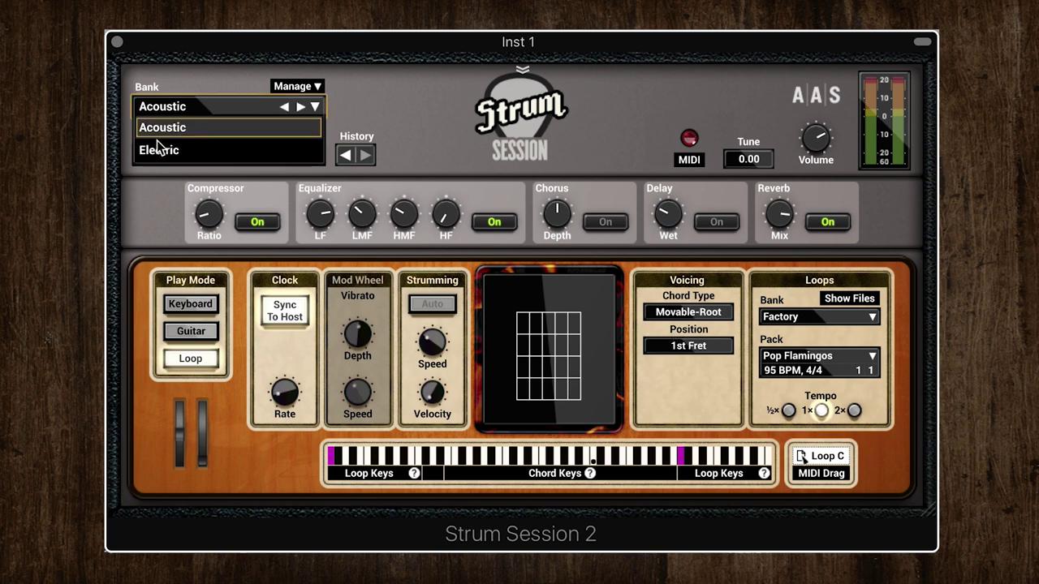
{"action": "left_click", "coordinate": [235, 146]}
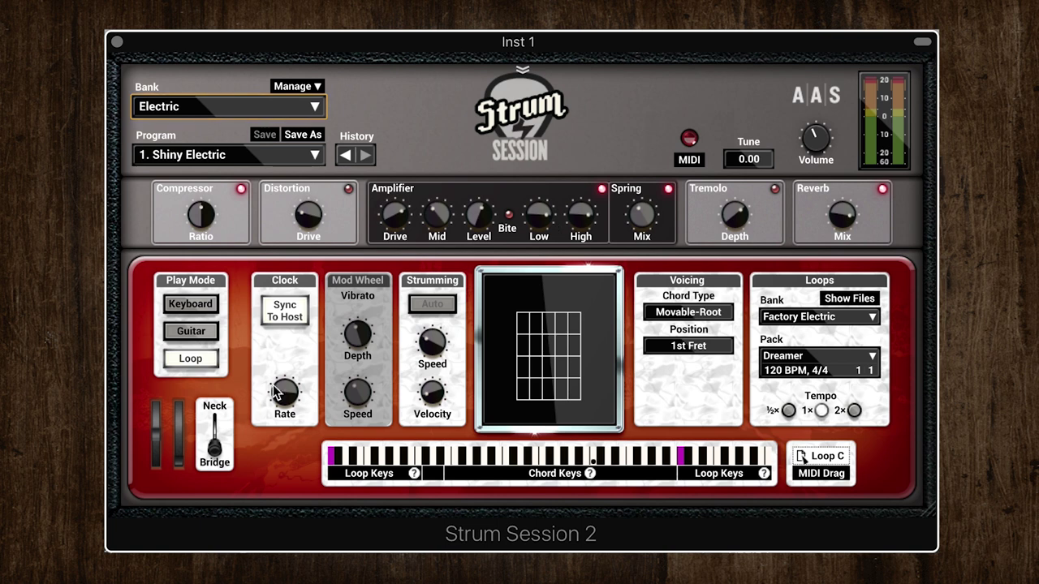
{"action": "left_click", "coordinate": [216, 448]}
{"action": "left_click", "coordinate": [216, 451]}
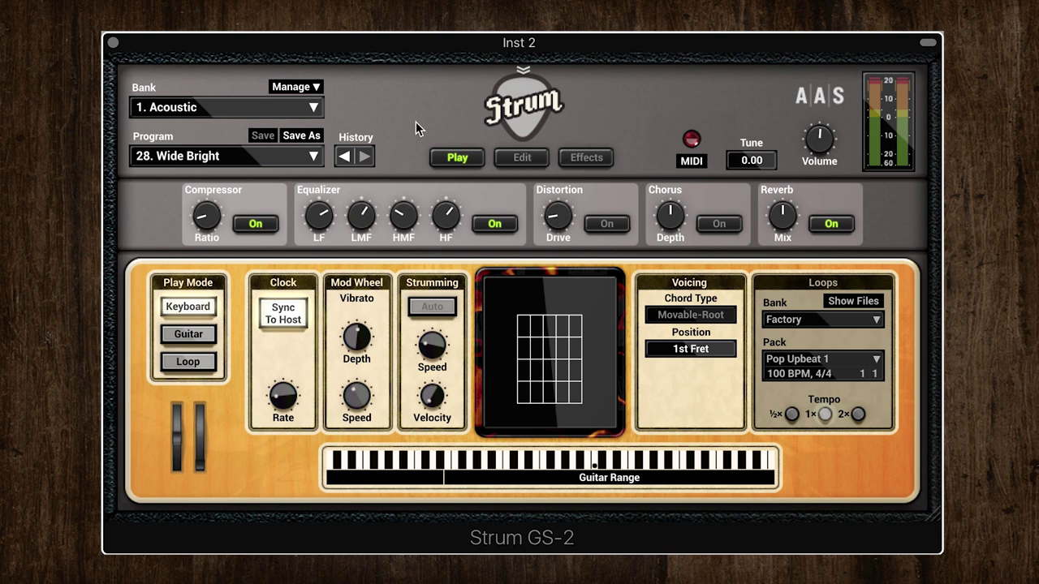
Step: Browse the 4. Electric Crunch presets and bank list, then show the string and body parameters
{"action": "left_click", "coordinate": [313, 107]}
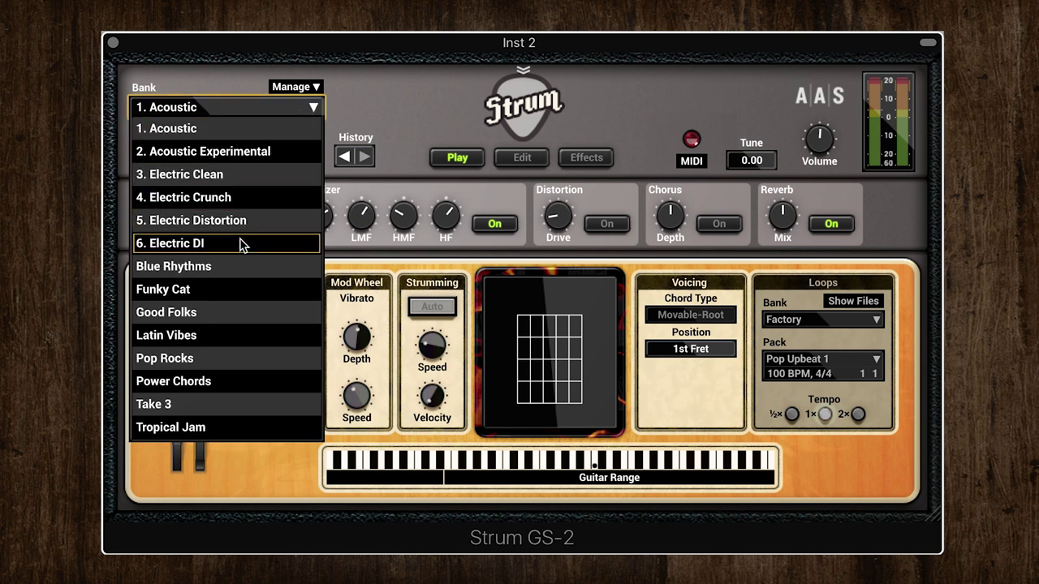
{"action": "left_click", "coordinate": [236, 198]}
{"action": "left_click", "coordinate": [223, 158]}
{"action": "scroll", "coordinate": [215, 413], "scroll_direction": "down", "scroll_amount": 3}
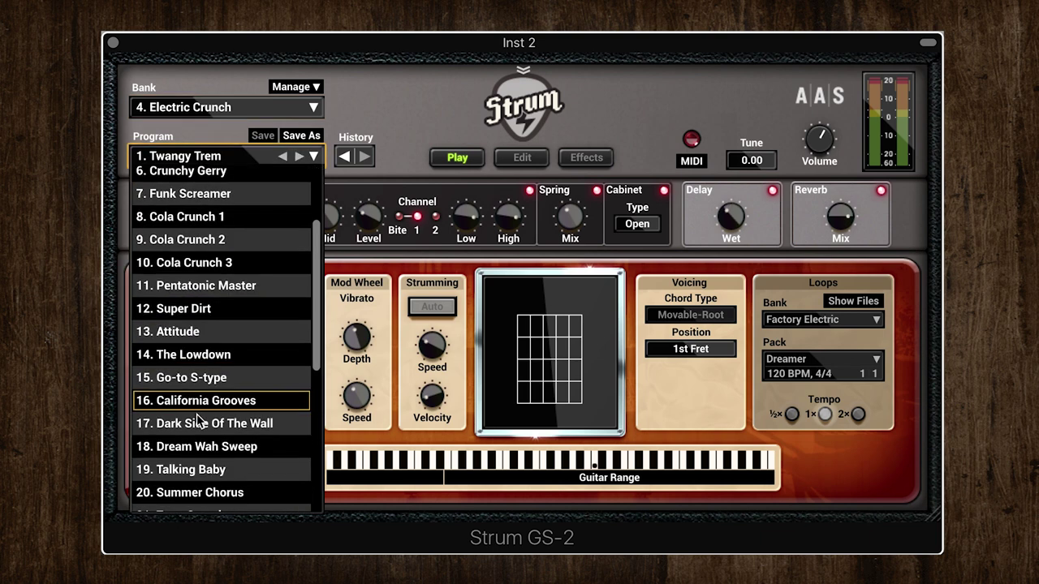
{"action": "scroll", "coordinate": [203, 422], "scroll_direction": "up", "scroll_amount": 3}
{"action": "left_click", "coordinate": [215, 103]}
{"action": "left_click", "coordinate": [210, 107]}
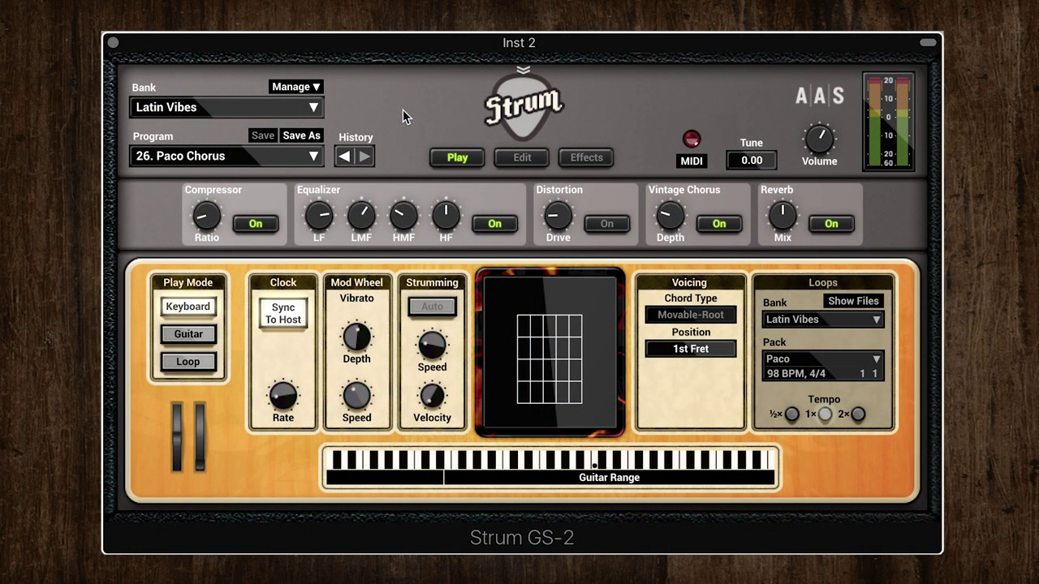
{"action": "left_click", "coordinate": [520, 158]}
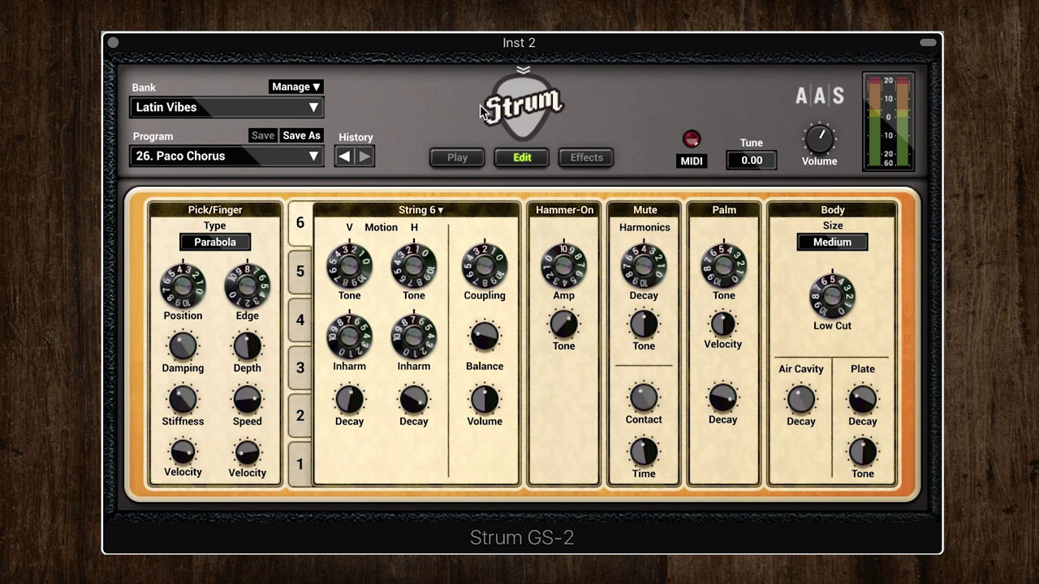
{"action": "left_click", "coordinate": [205, 222]}
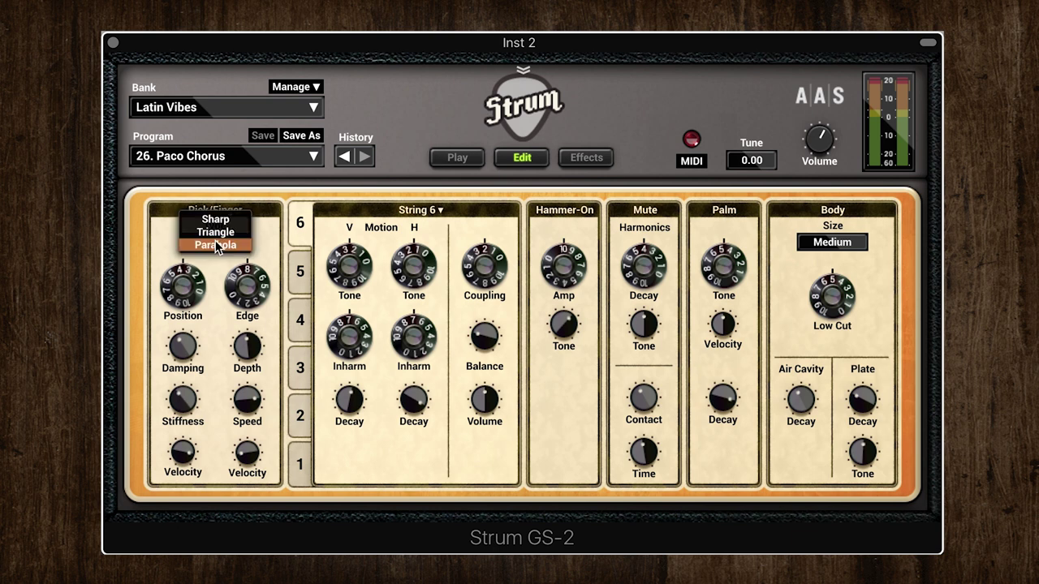
{"action": "left_click", "coordinate": [211, 218]}
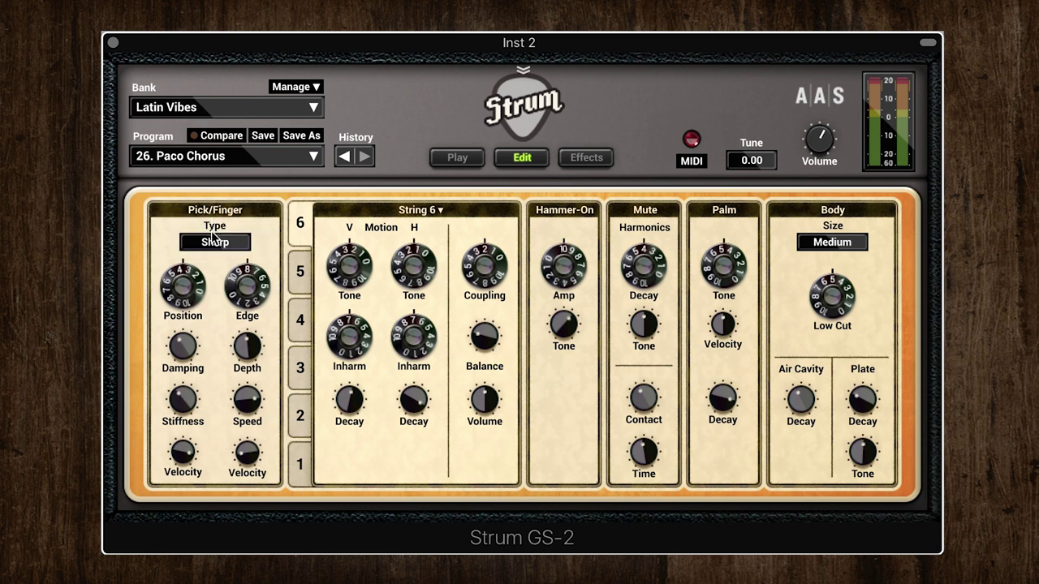
{"action": "left_click", "coordinate": [213, 245]}
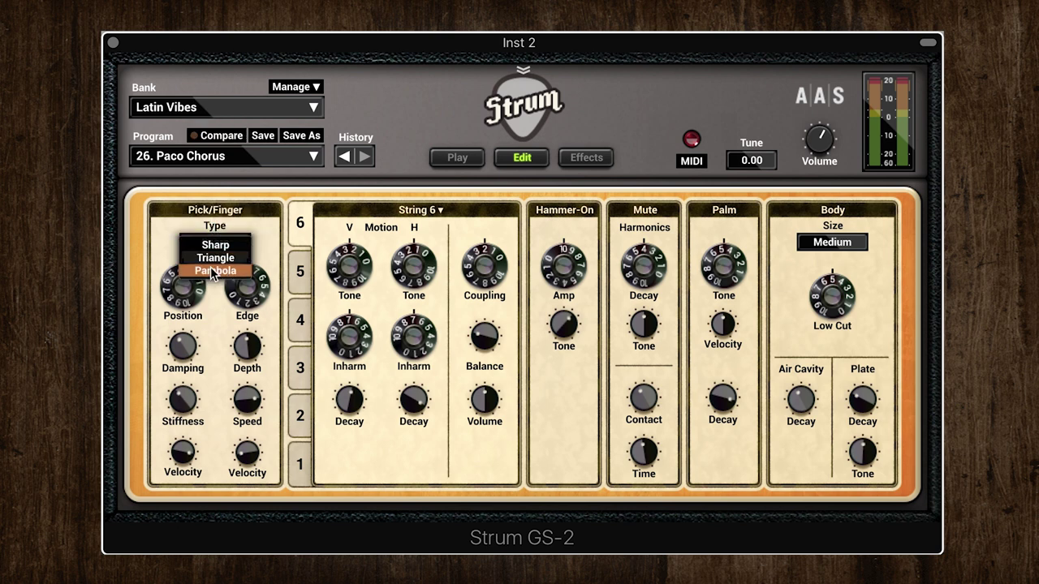
{"action": "left_click", "coordinate": [212, 270]}
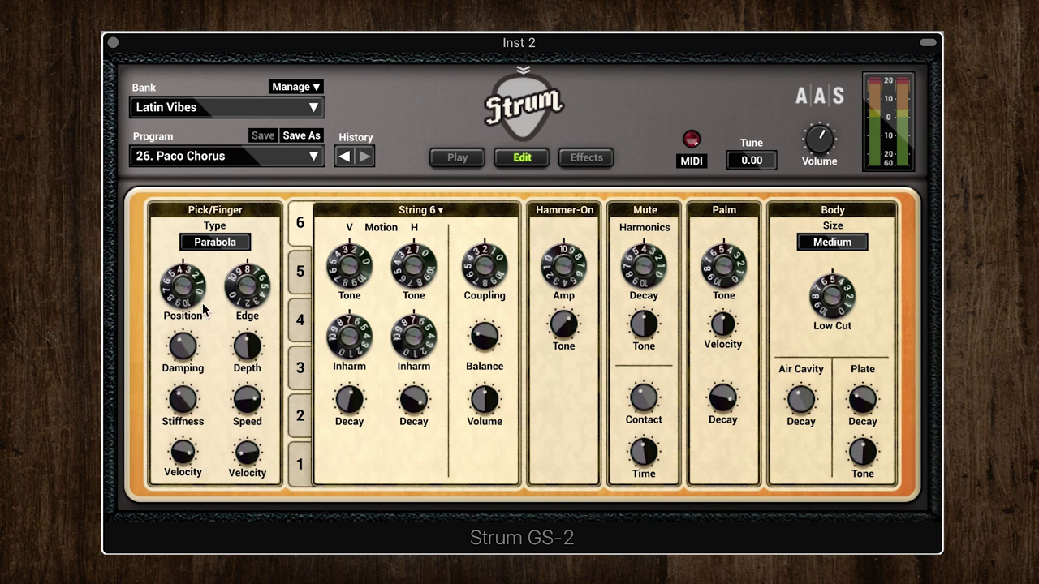
Step: Move the pick position to 17.5 % and select String 3 for editing
{"action": "left_click_drag", "start_coordinate": [198, 299], "coordinate": [207, 389]}
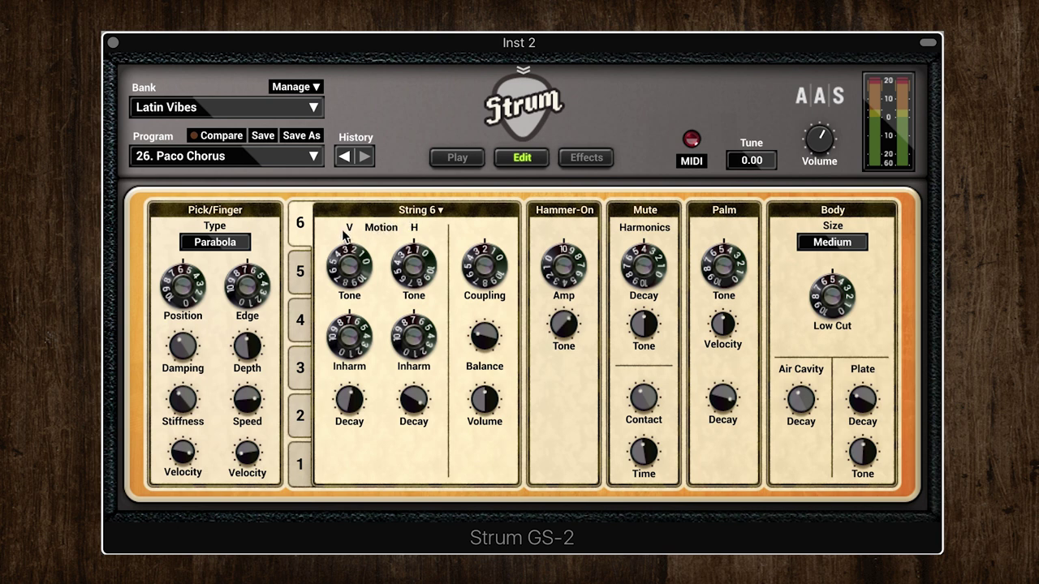
{"action": "left_click", "coordinate": [303, 273]}
{"action": "left_click", "coordinate": [301, 321]}
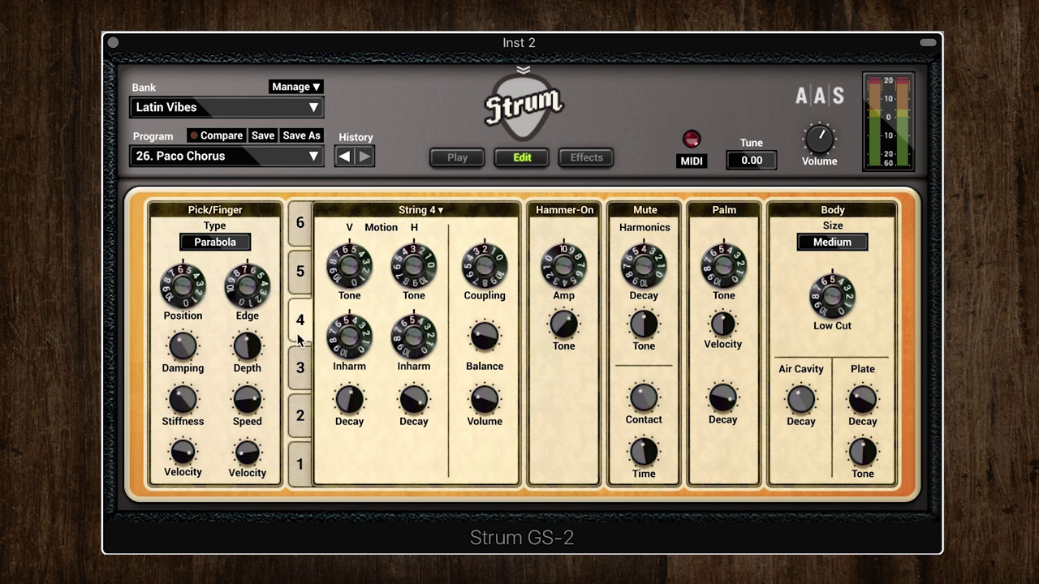
{"action": "left_click", "coordinate": [301, 369]}
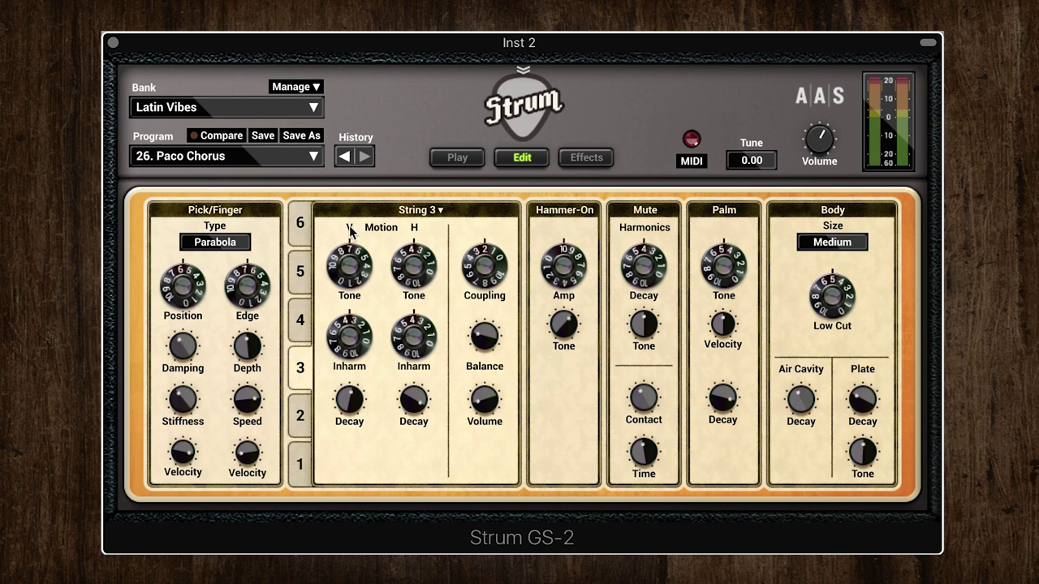
Step: Set String 3's V Inharm 31.5 %, H Tone 48.2 %, H Inharm 36.5 %, and balance about 50 %
{"action": "left_click_drag", "start_coordinate": [352, 258], "coordinate": [351, 245]}
{"action": "left_click_drag", "start_coordinate": [348, 339], "coordinate": [347, 338]}
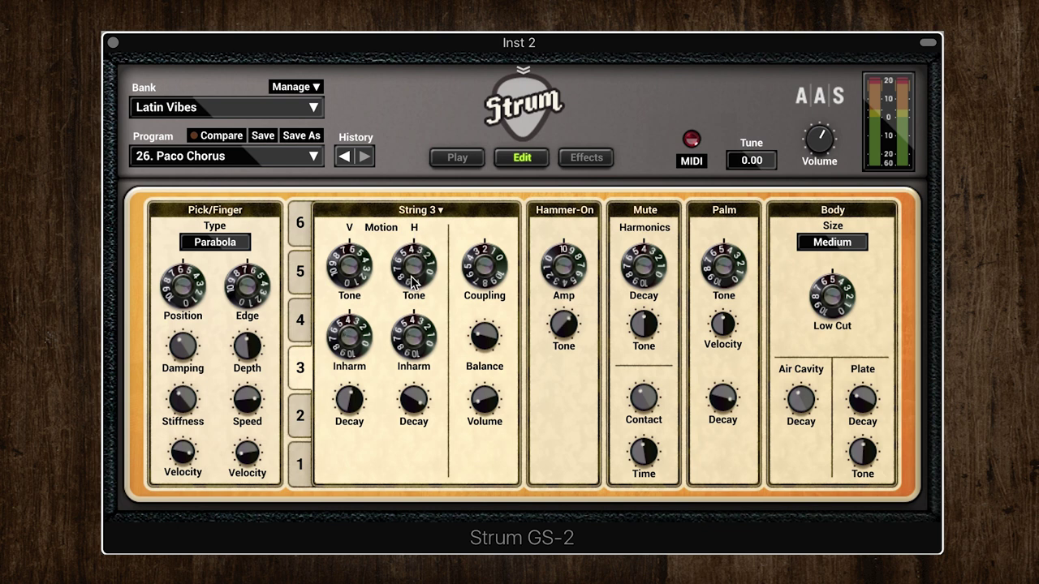
{"action": "left_click_drag", "start_coordinate": [415, 261], "coordinate": [415, 257]}
{"action": "left_click_drag", "start_coordinate": [412, 339], "coordinate": [409, 351]}
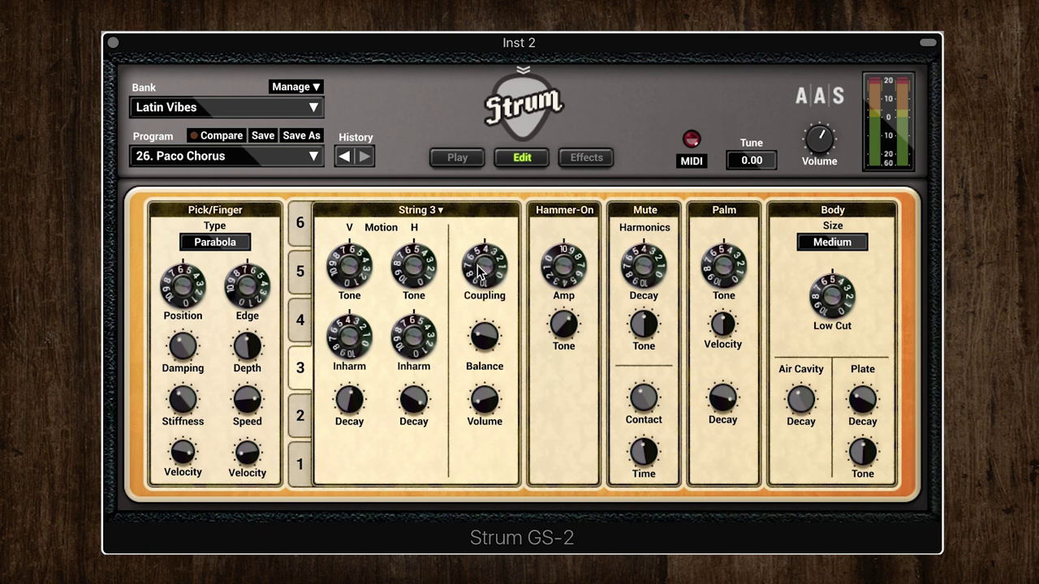
{"action": "left_click", "coordinate": [483, 334]}
{"action": "left_click_drag", "start_coordinate": [483, 334], "coordinate": [483, 313]}
Step: Set pick position to 21.2 %, pick edge to 30.5 %, and pick type to Parabola
{"action": "mouse_move", "coordinate": [182, 285]}
{"action": "left_mouse_down"}
{"action": "mouse_move", "coordinate": [182, 276]}
{"action": "mouse_move", "coordinate": [184, 293]}
{"action": "left_mouse_up"}
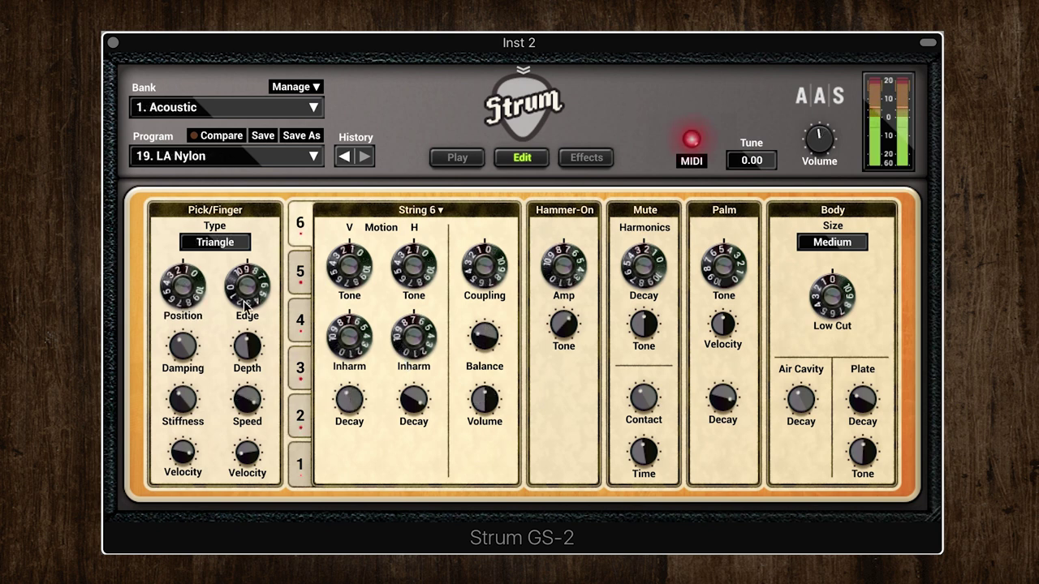
{"action": "mouse_move", "coordinate": [248, 292]}
{"action": "left_mouse_down"}
{"action": "mouse_move", "coordinate": [247, 280]}
{"action": "mouse_move", "coordinate": [247, 289]}
{"action": "left_mouse_up"}
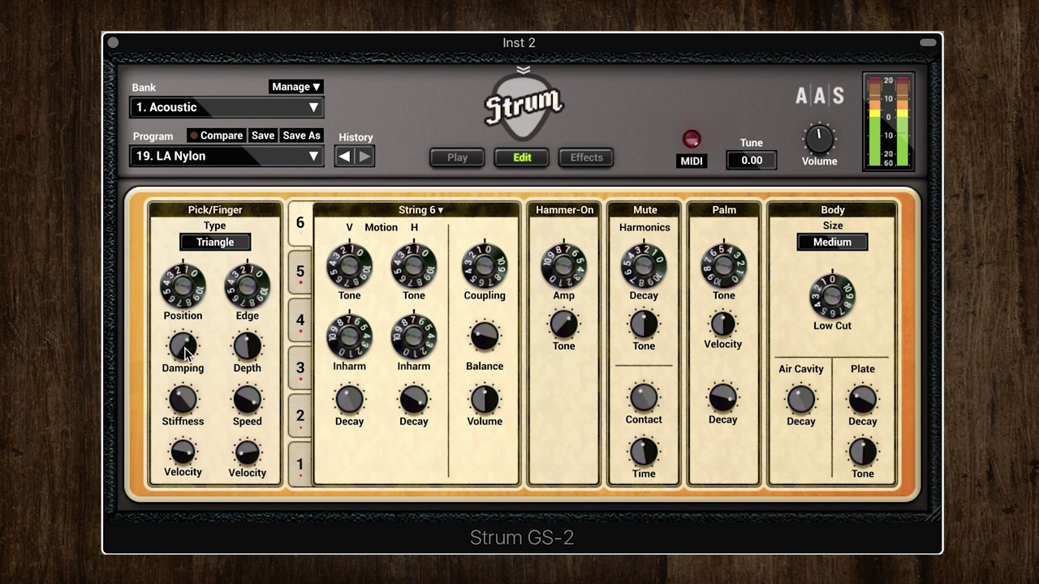
{"action": "left_click", "coordinate": [216, 242]}
{"action": "left_click", "coordinate": [214, 261]}
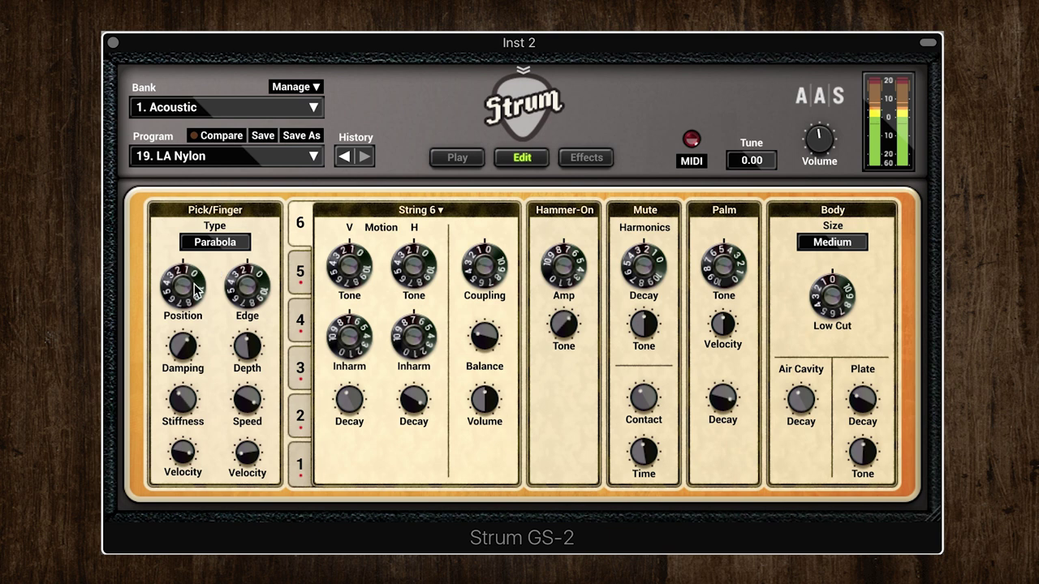
Step: Set pick position 5.3 %, stiffness 65.0 %, pick type Sharp, and pick edge 46 %
{"action": "left_click_drag", "start_coordinate": [195, 288], "coordinate": [248, 294]}
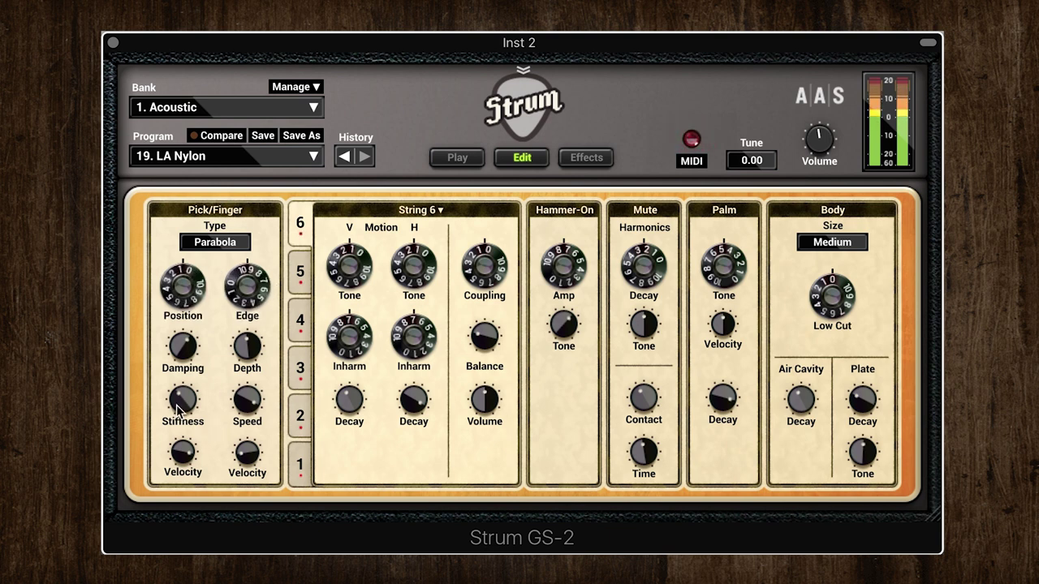
{"action": "left_click_drag", "start_coordinate": [179, 410], "coordinate": [179, 398]}
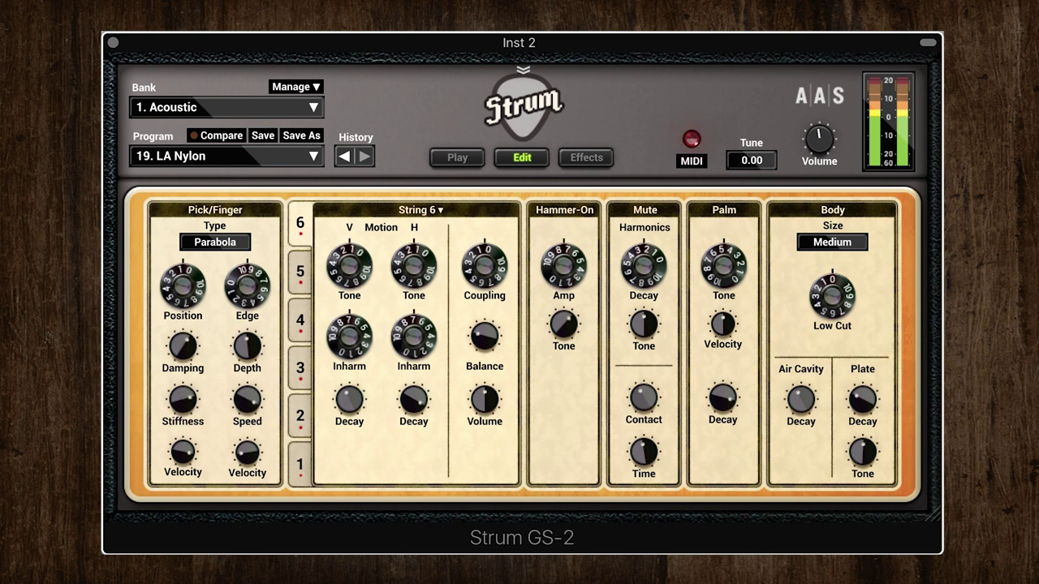
{"action": "left_click", "coordinate": [194, 247]}
{"action": "left_click", "coordinate": [209, 213]}
{"action": "left_click_drag", "start_coordinate": [251, 282], "coordinate": [250, 316]}
{"action": "left_click_drag", "start_coordinate": [182, 284], "coordinate": [182, 297]}
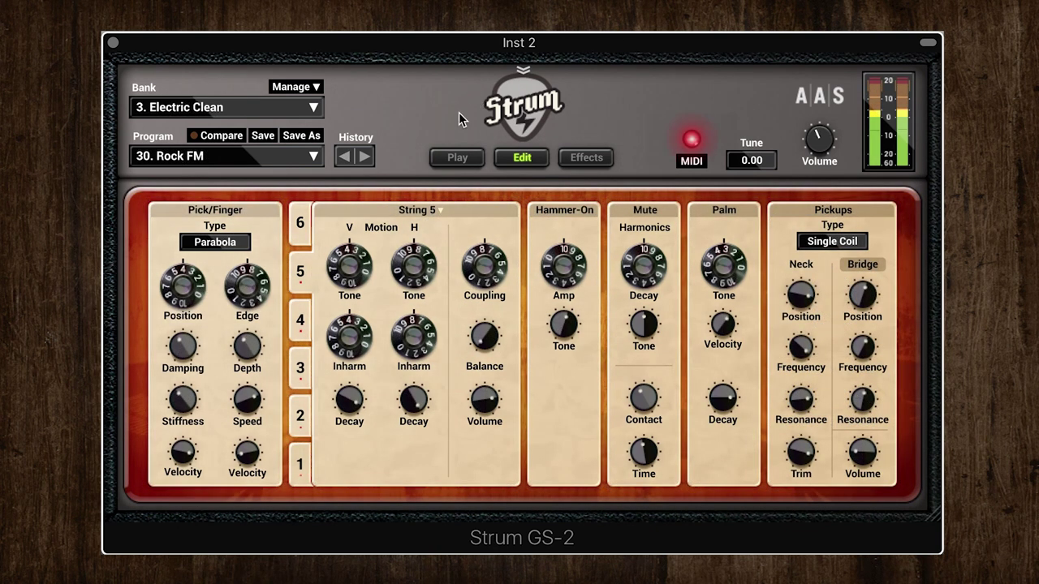
Step: Set String 5's V Tone 61.5 %, V Inharm 51.5 %, coupling 83.0 %, and balance 14.9 %
{"action": "mouse_move", "coordinate": [350, 272]}
{"action": "left_mouse_down"}
{"action": "mouse_move", "coordinate": [350, 253]}
{"action": "mouse_move", "coordinate": [349, 264]}
{"action": "left_mouse_up"}
{"action": "left_click_drag", "start_coordinate": [362, 327], "coordinate": [372, 363]}
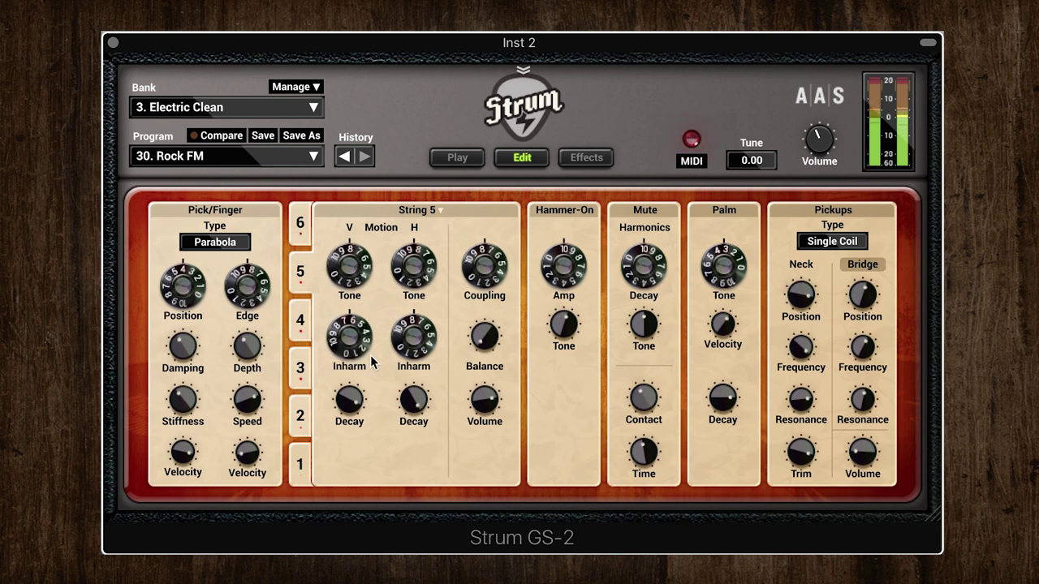
{"action": "left_click_drag", "start_coordinate": [483, 272], "coordinate": [483, 260]}
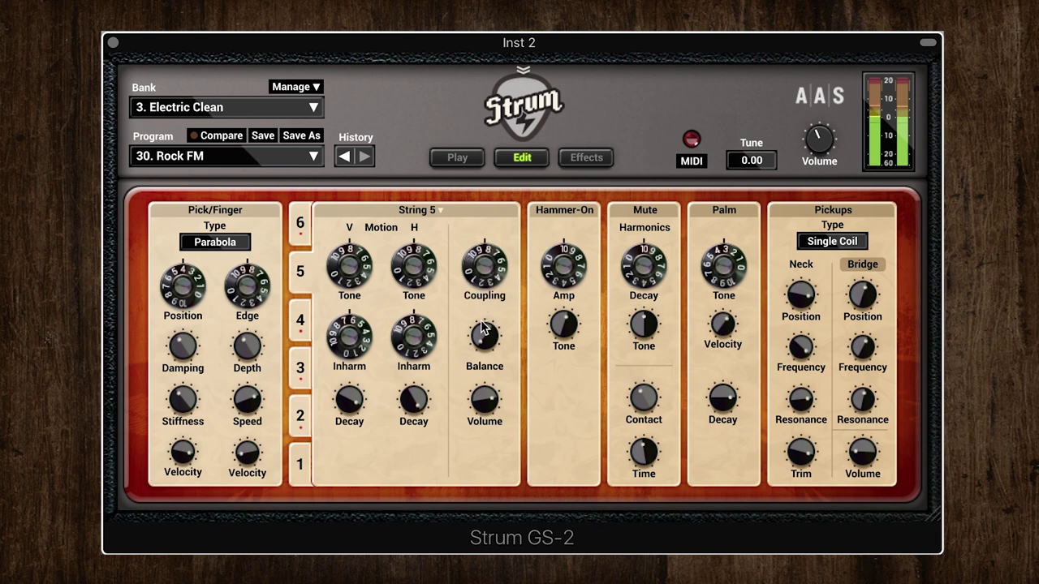
{"action": "mouse_move", "coordinate": [484, 332]}
{"action": "left_mouse_down"}
{"action": "mouse_move", "coordinate": [484, 345]}
{"action": "mouse_move", "coordinate": [484, 323]}
{"action": "left_mouse_up"}
Step: Copy String 5's settings to all strings, then lower its V Inharm to 27.5 %
{"action": "left_click", "coordinate": [420, 212]}
{"action": "left_click", "coordinate": [442, 217]}
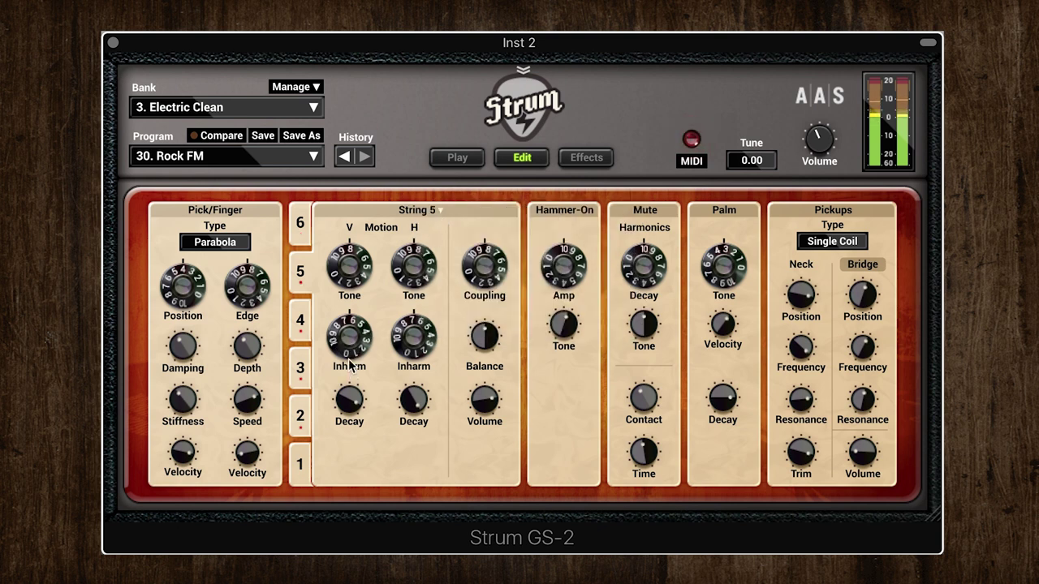
{"action": "left_click_drag", "start_coordinate": [348, 351], "coordinate": [348, 373]}
Step: Put String 5's V Tone into MIDI Learn and set string coupling to 64.0 %
{"action": "right_click", "coordinate": [352, 266]}
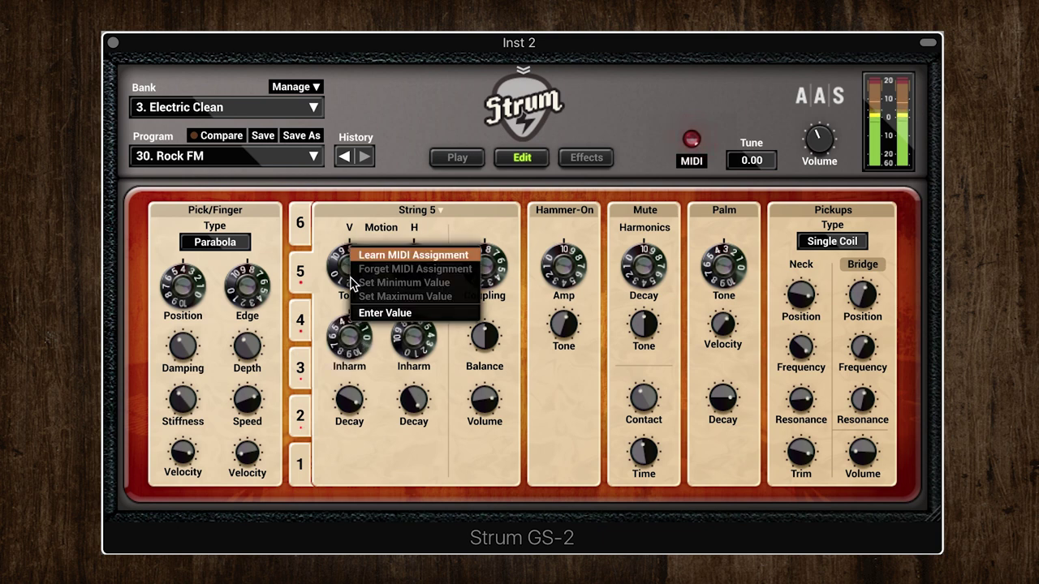
{"action": "left_click", "coordinate": [390, 253]}
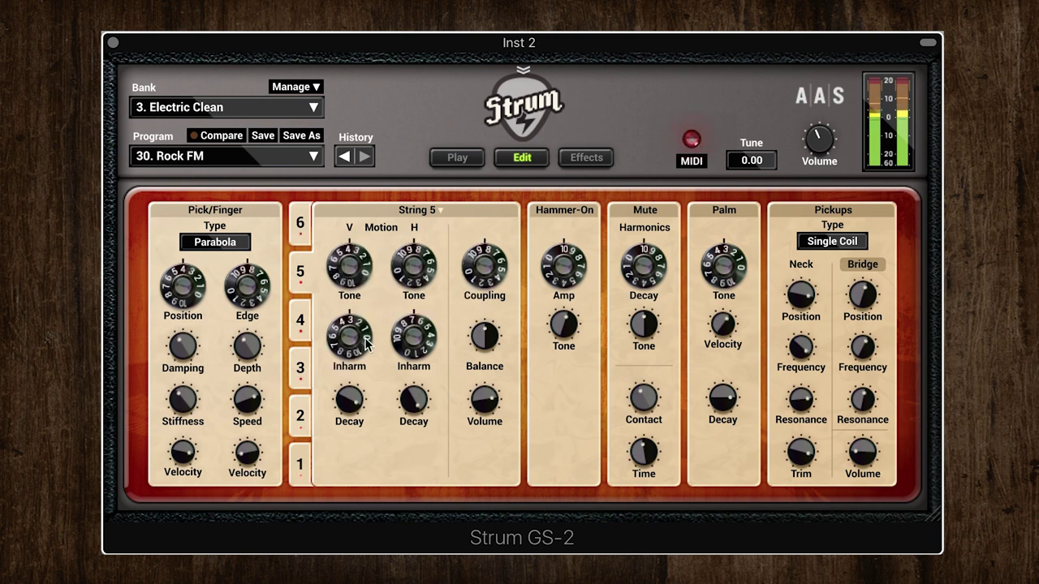
{"action": "mouse_move", "coordinate": [485, 268]}
{"action": "left_mouse_down"}
{"action": "mouse_move", "coordinate": [484, 258]}
{"action": "mouse_move", "coordinate": [484, 272]}
{"action": "left_mouse_up"}
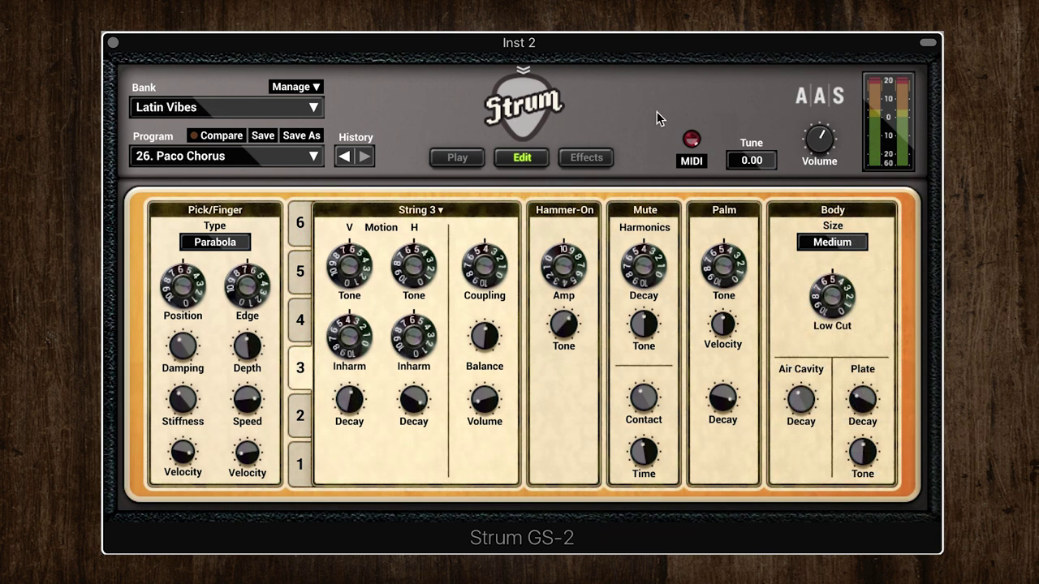
Step: Turn the Hammer-On amp down slightly and raise the Palm tone to about 63.8 %
{"action": "left_click_drag", "start_coordinate": [559, 271], "coordinate": [560, 286]}
{"action": "left_click_drag", "start_coordinate": [563, 325], "coordinate": [563, 330]}
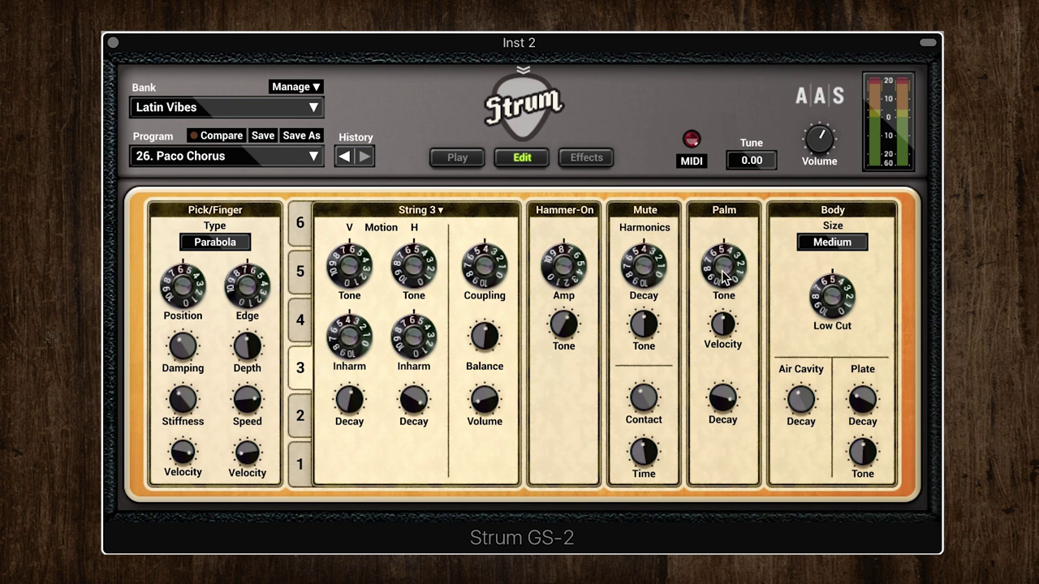
{"action": "scroll", "coordinate": [724, 274], "scroll_direction": "up", "scroll_amount": 5}
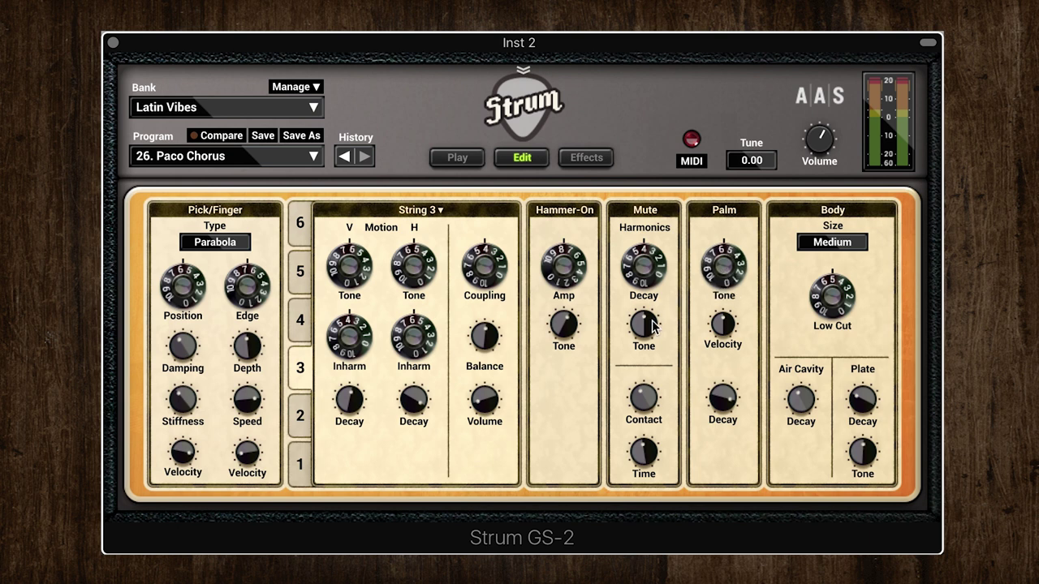
Step: Set Guitar play mode on the Play page, then return to the Edit page
{"action": "left_click", "coordinate": [451, 157]}
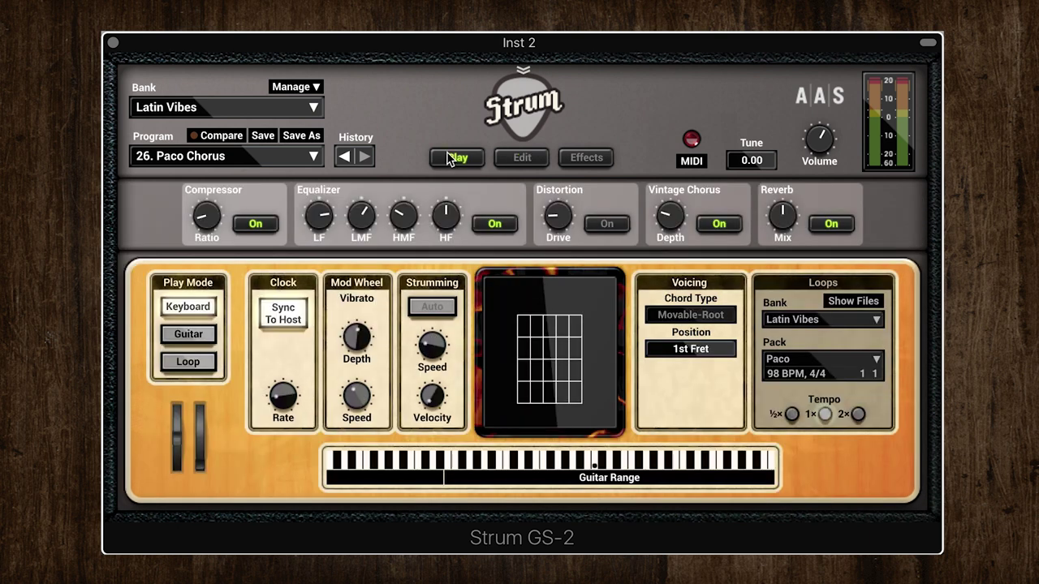
{"action": "left_click", "coordinate": [208, 336]}
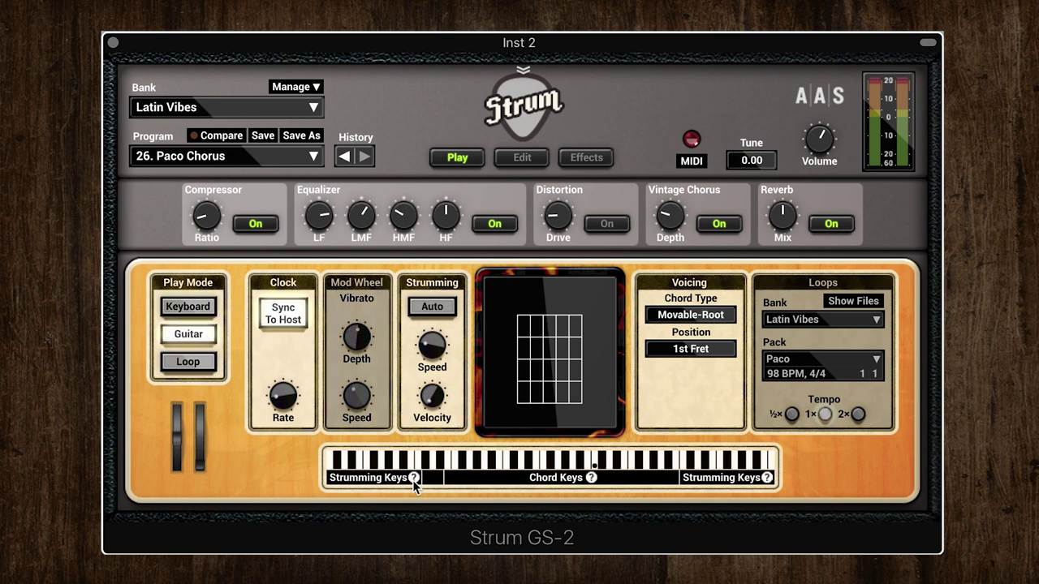
{"action": "mouse_move", "coordinate": [413, 478]}
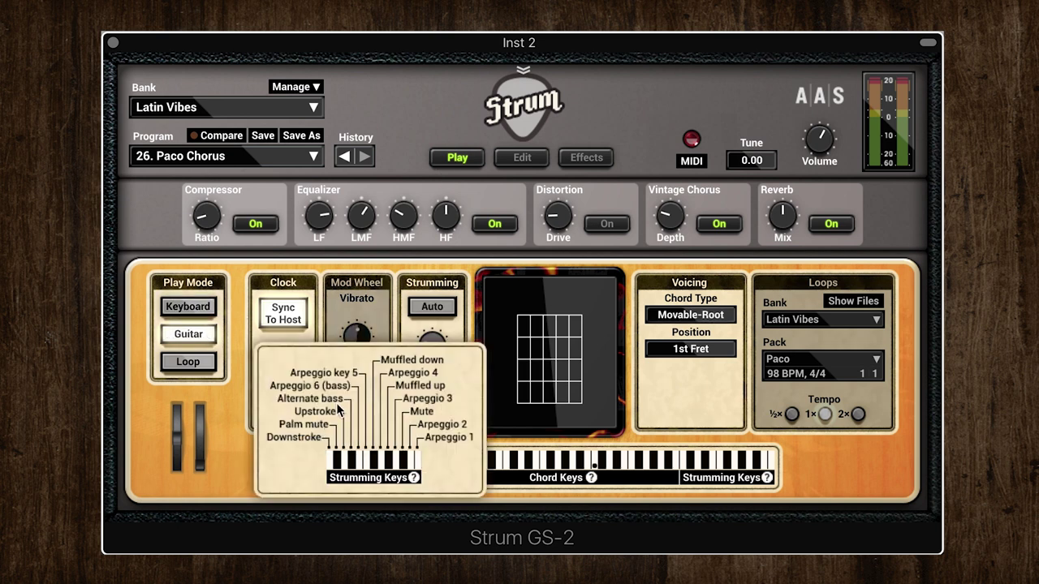
{"action": "left_click", "coordinate": [523, 158]}
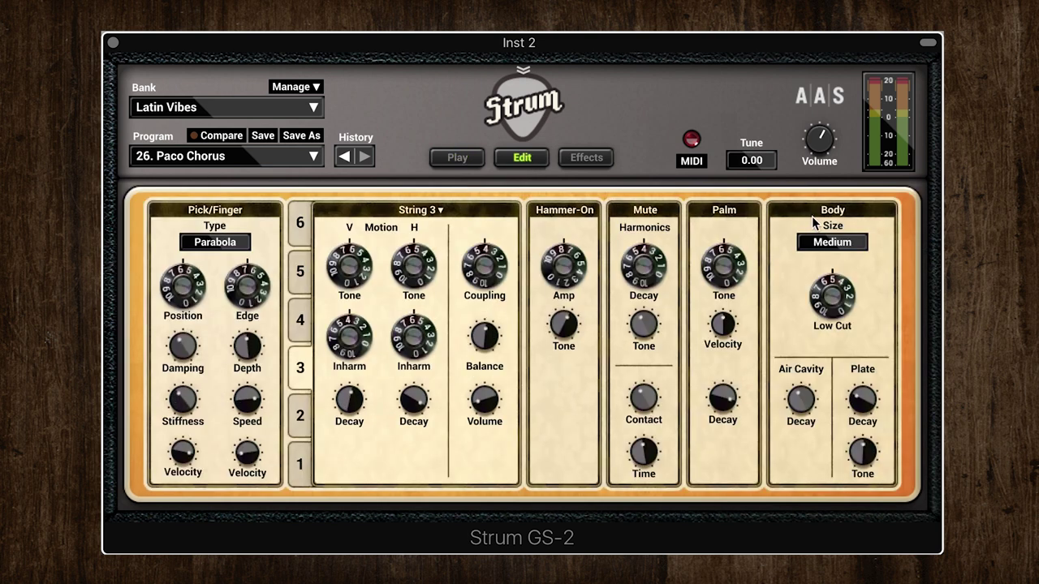
Step: Set Body Size to Extra Large and load the 4. Electric Crunch bank
{"action": "left_click", "coordinate": [836, 245]}
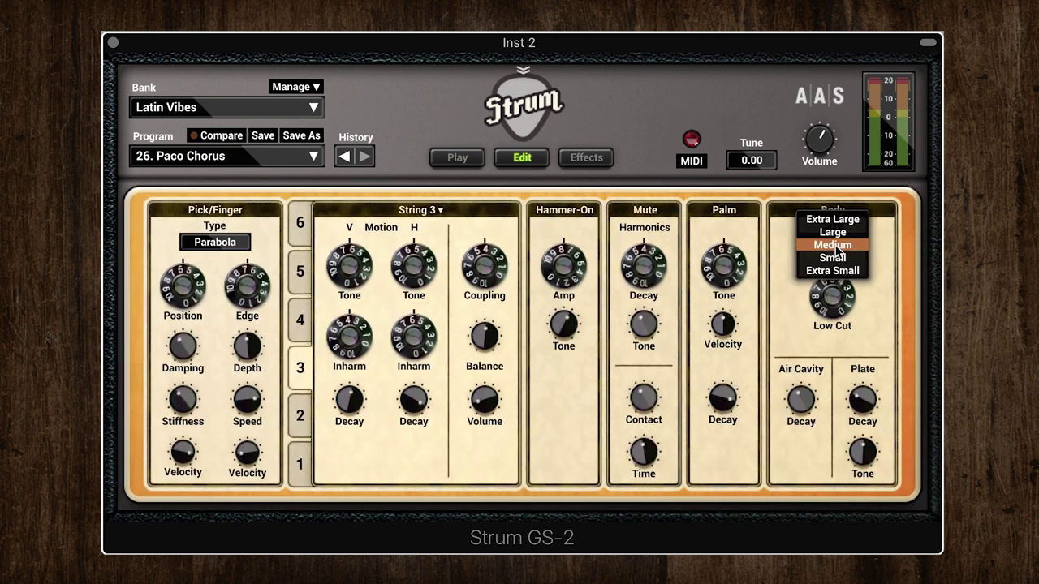
{"action": "left_click", "coordinate": [839, 220]}
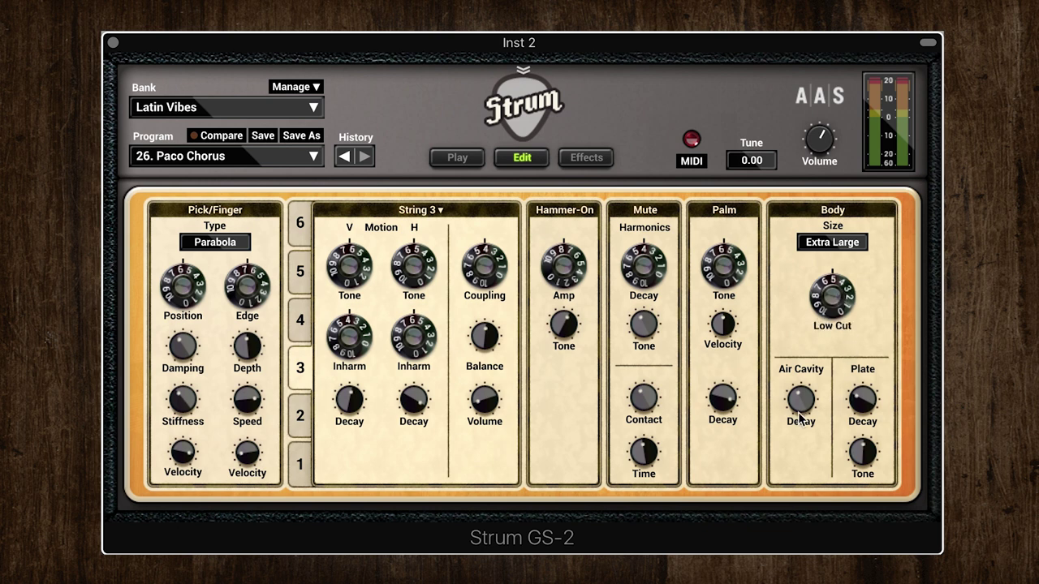
{"action": "left_click", "coordinate": [270, 112]}
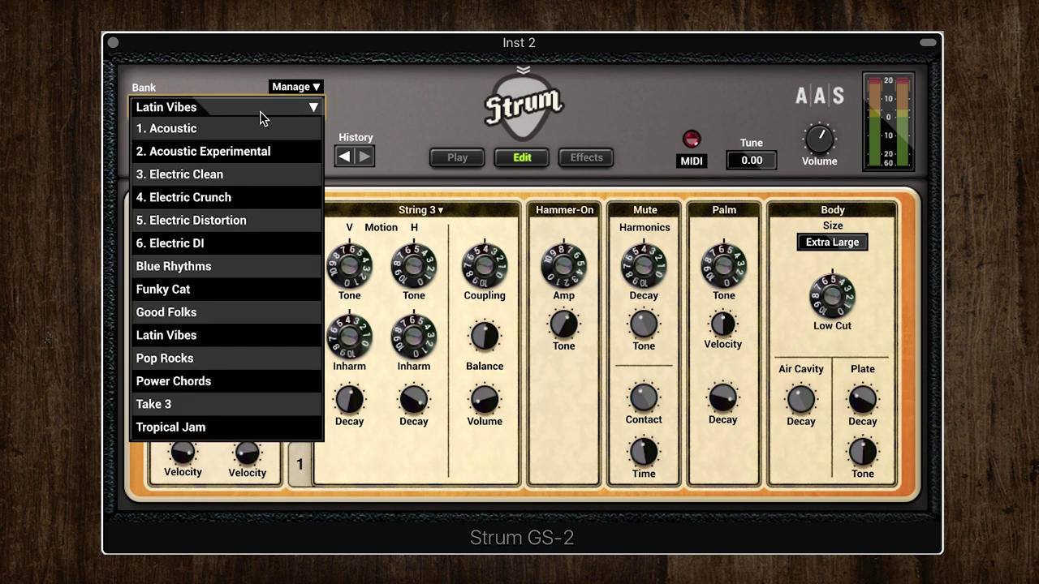
{"action": "left_click", "coordinate": [173, 195]}
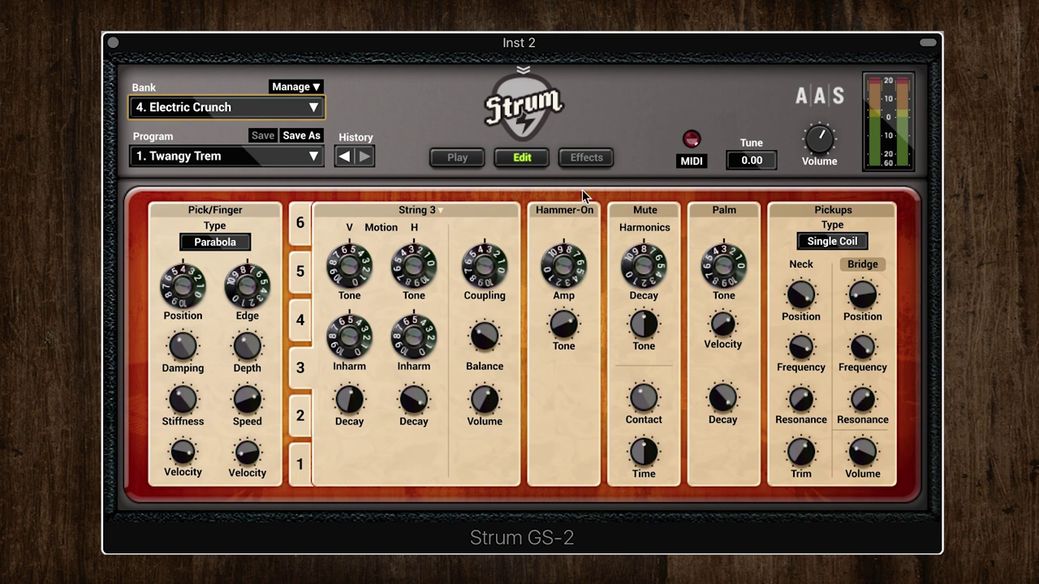
Step: Enable the neck pickup, lower its position to about 18.5 %, and nudge its frequency
{"action": "left_click", "coordinate": [803, 264]}
{"action": "mouse_move", "coordinate": [796, 302]}
{"action": "left_mouse_down"}
{"action": "mouse_move", "coordinate": [805, 294]}
{"action": "mouse_move", "coordinate": [799, 307]}
{"action": "left_mouse_up"}
{"action": "left_click_drag", "start_coordinate": [799, 357], "coordinate": [800, 360]}
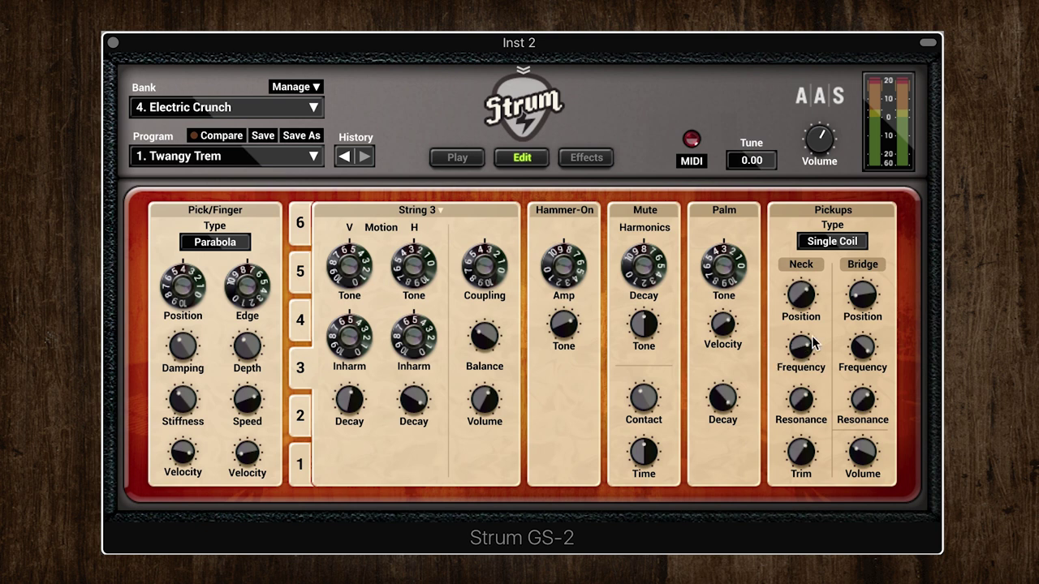
Step: Switch the pickup type to Humbucker and bring up the Effects page
{"action": "left_click", "coordinate": [836, 243]}
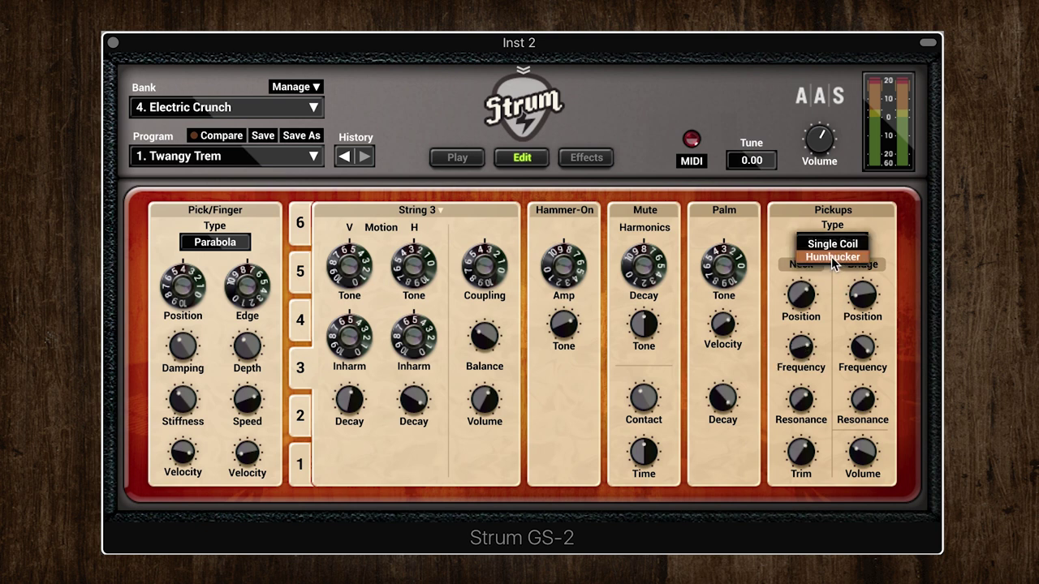
{"action": "left_click", "coordinate": [831, 257]}
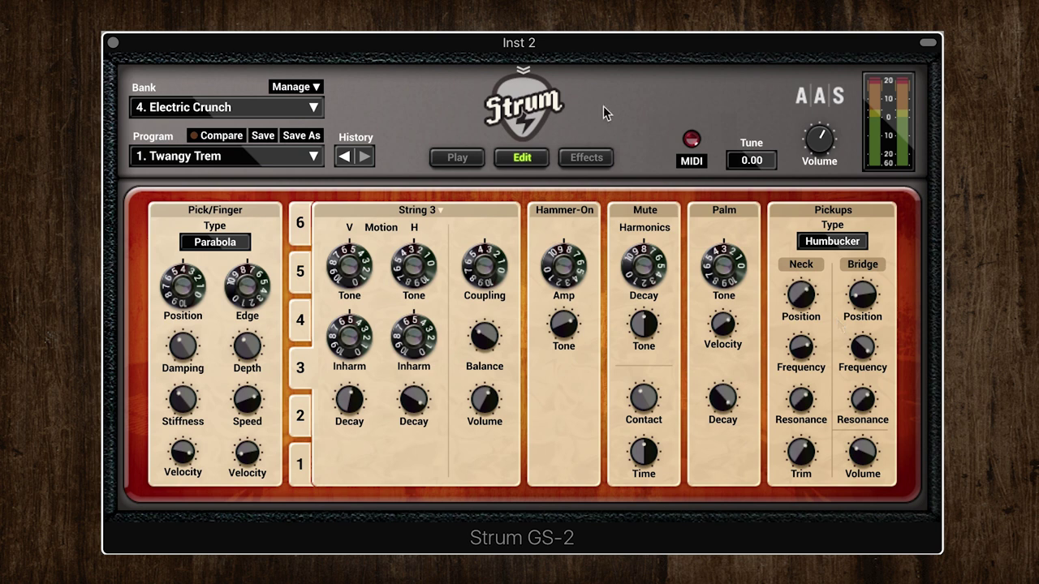
{"action": "left_click", "coordinate": [587, 157]}
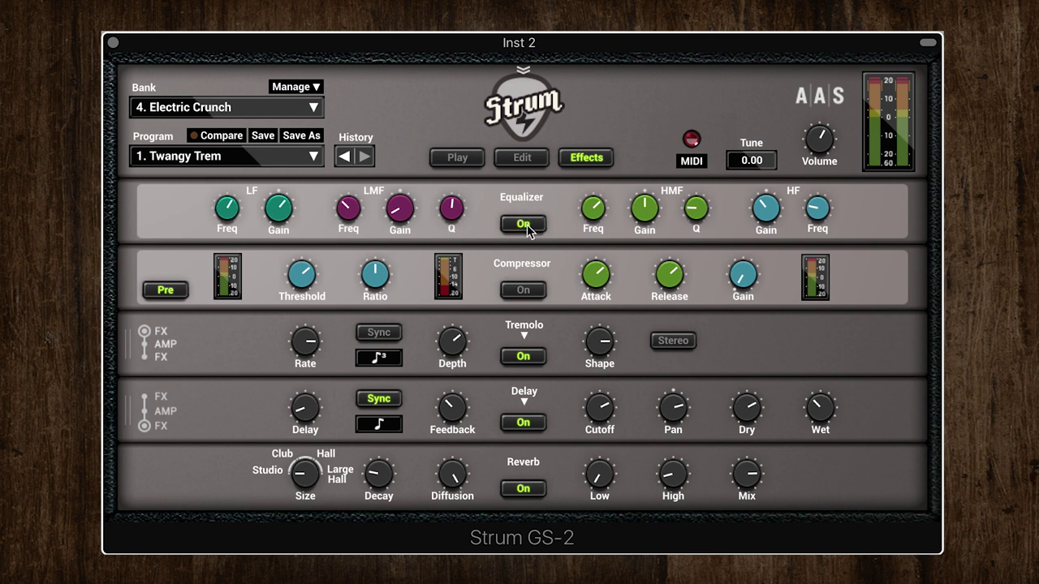
Step: Replace the Tremolo slot with Distortion and the Delay slot with Auto Wah
{"action": "left_click", "coordinate": [524, 341]}
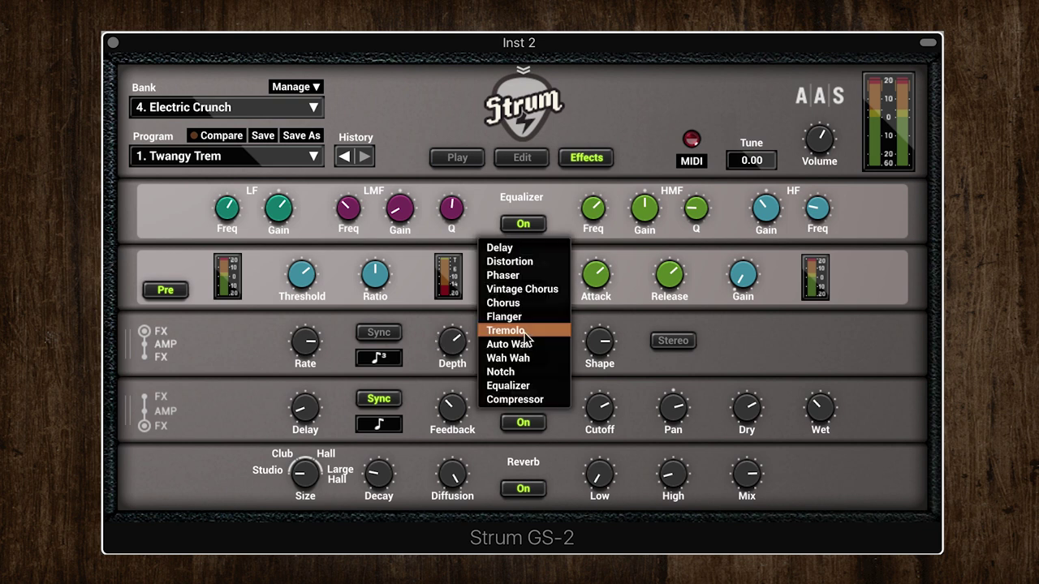
{"action": "left_click", "coordinate": [517, 266]}
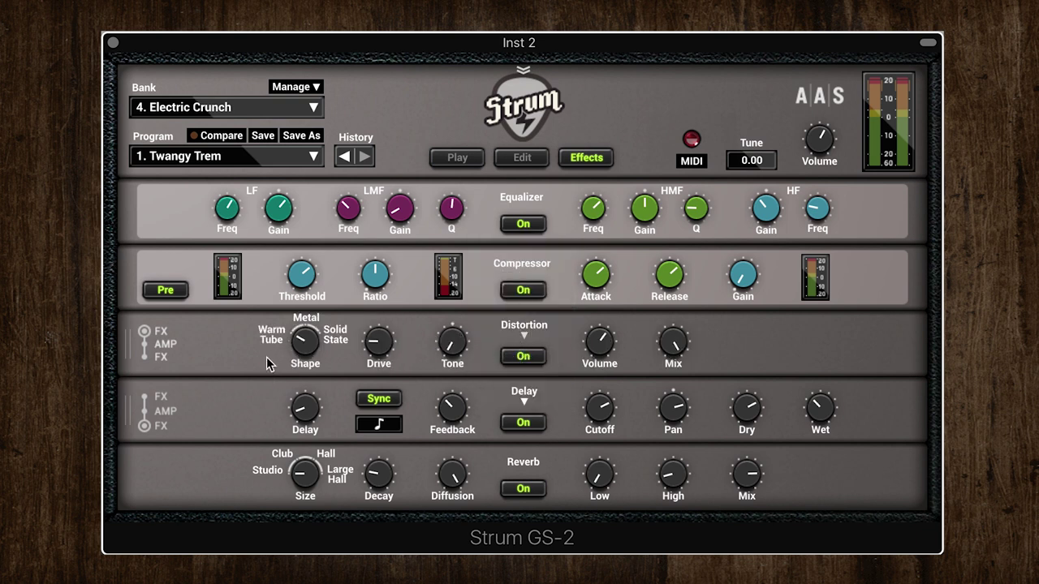
{"action": "left_click", "coordinate": [523, 394]}
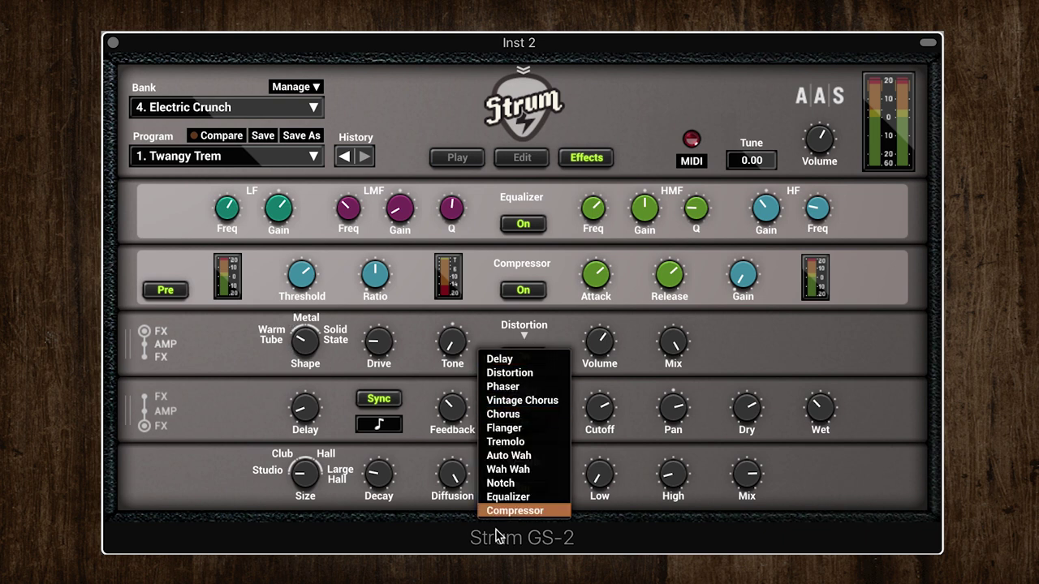
{"action": "left_click", "coordinate": [516, 456]}
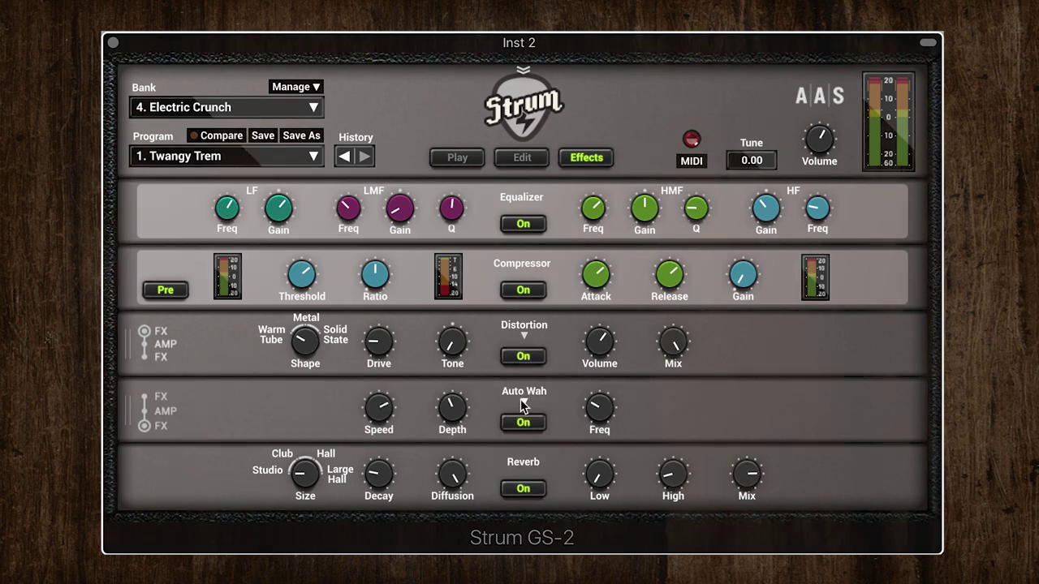